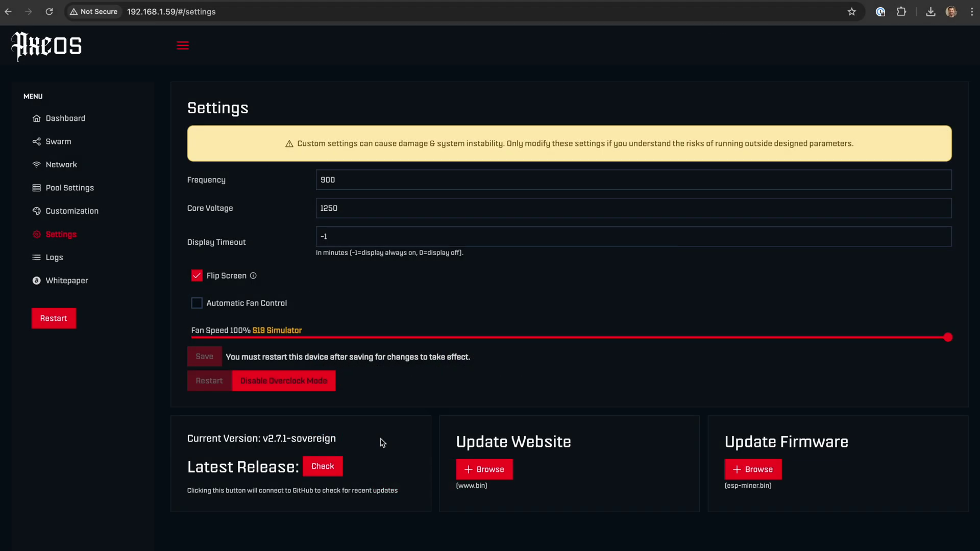
Step: Check GitHub for the newest release, confirming v2.7.1 is latest and the miner runs v2.7.1-sovereign
click(339, 470)
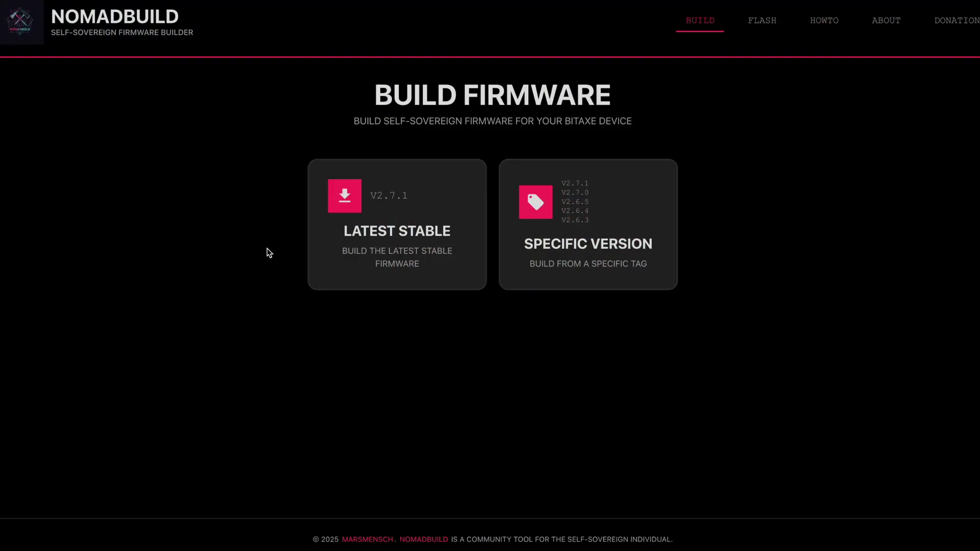
Step: Choose Latest Stable and start building the v2.7.1 firmware
click(331, 278)
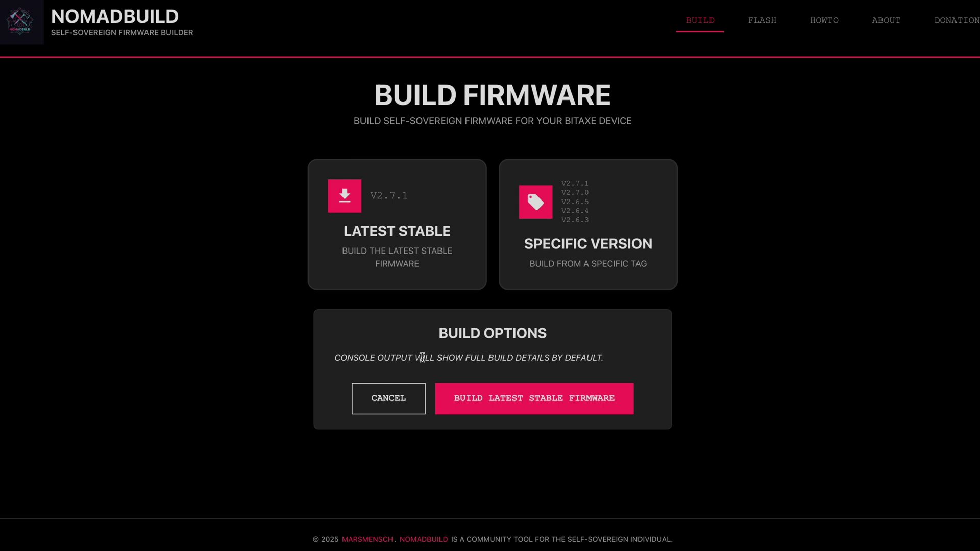
click(441, 398)
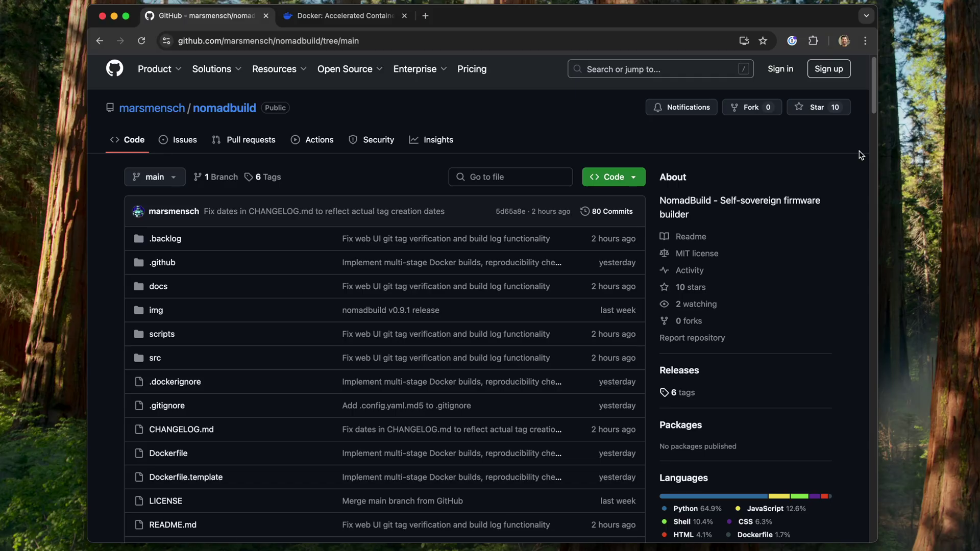
Step: Scroll the nomadbuild README to Installation and highlight the Prerequisites step and Docker
drag(874, 100, 882, 243)
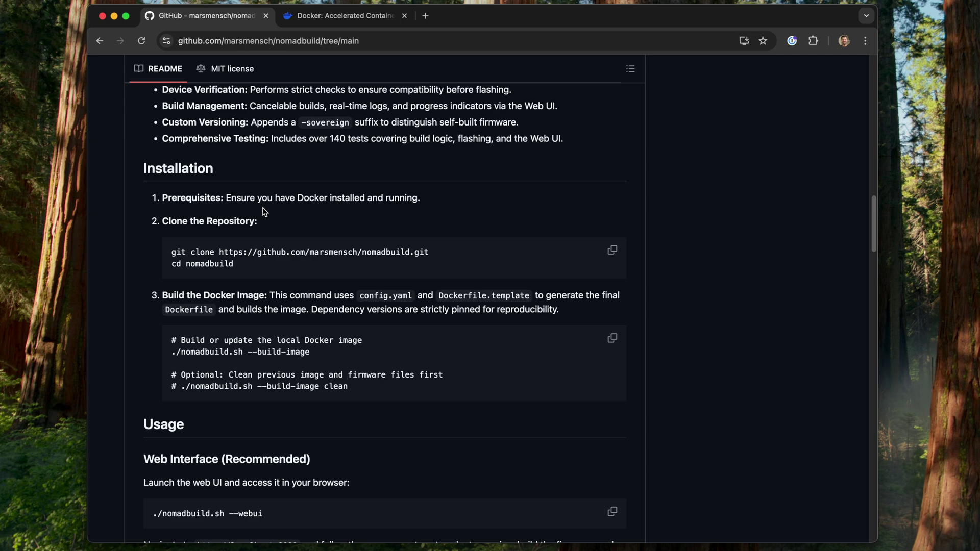
double_click(191, 200)
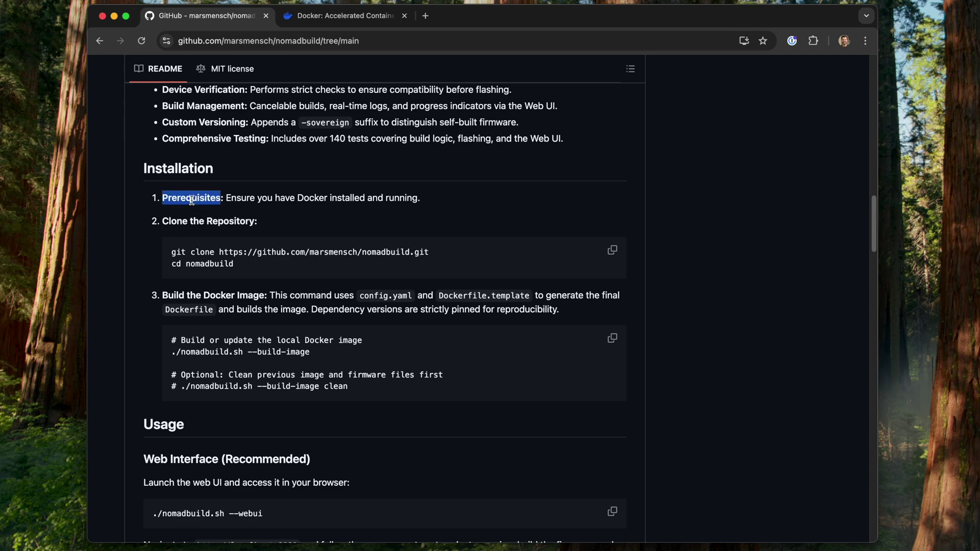
double_click(309, 199)
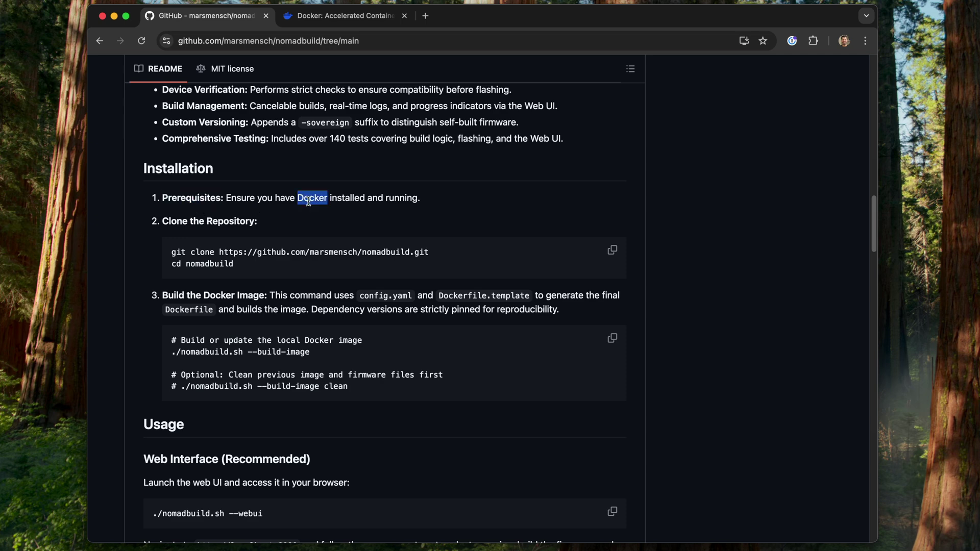
Step: Download Docker Desktop for Mac with Apple Silicon from the Docker website
click(354, 17)
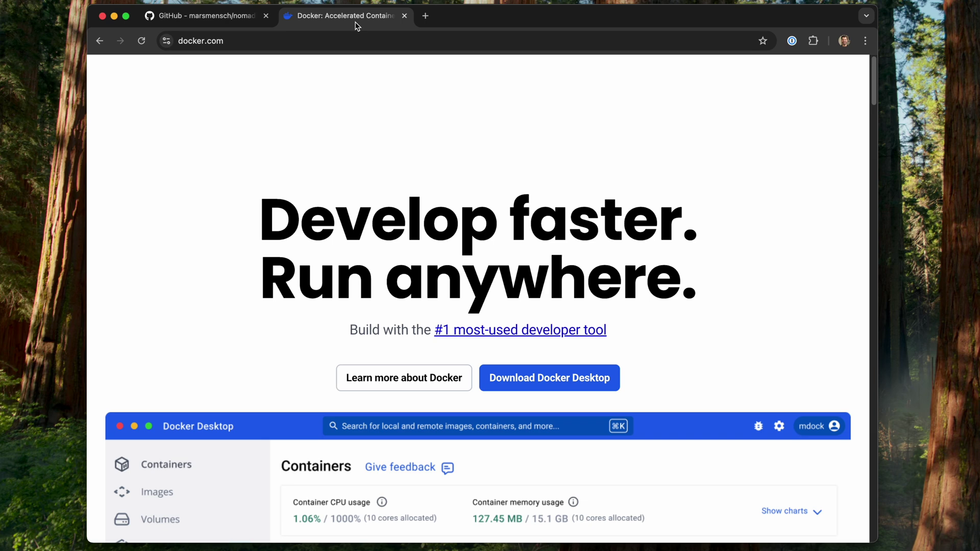
mouse_move(573, 377)
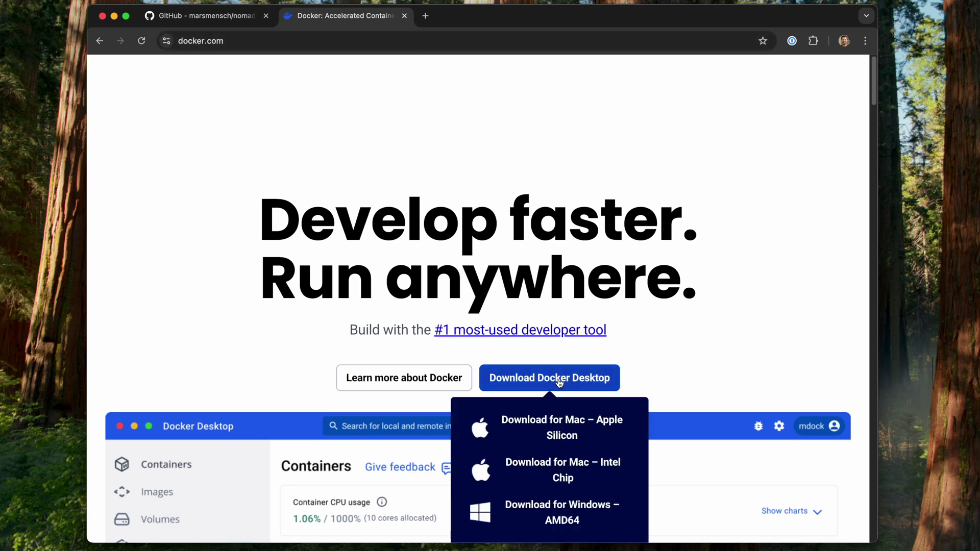
scroll(556, 378, down, 4)
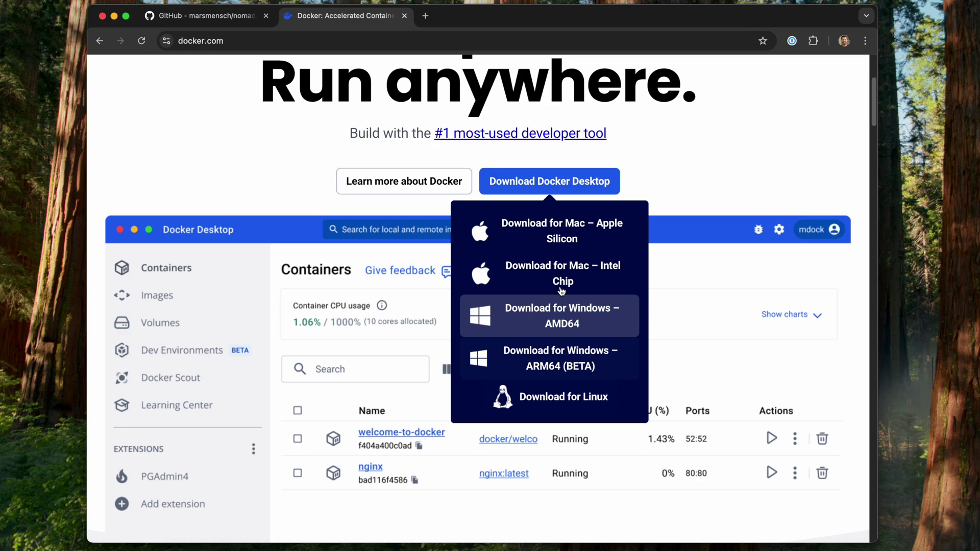
click(600, 248)
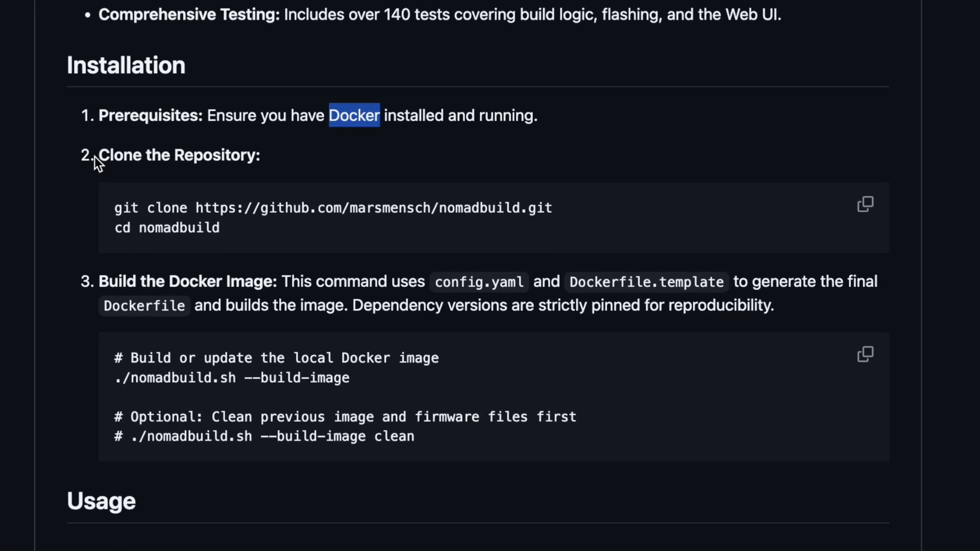
Step: Clone the nomadbuild repository in Terminal using the README's git clone command
drag(159, 222, 269, 223)
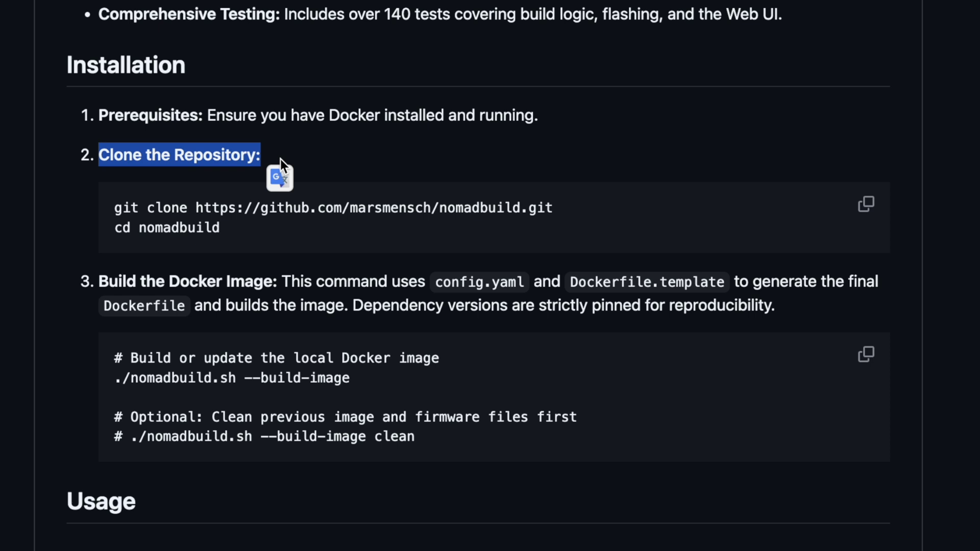
click(280, 158)
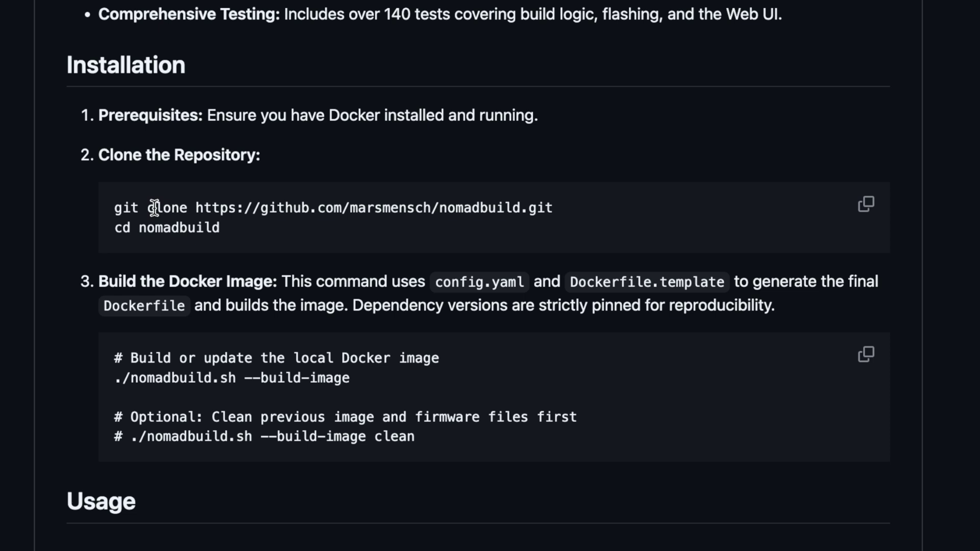
drag(117, 209, 560, 217)
key(super+c)
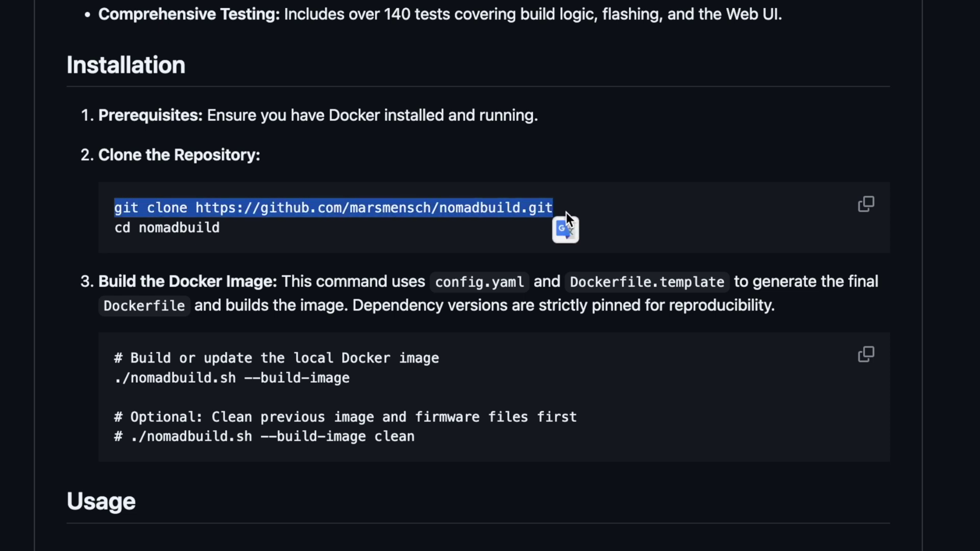
key(super+Tab)
key(super+v)
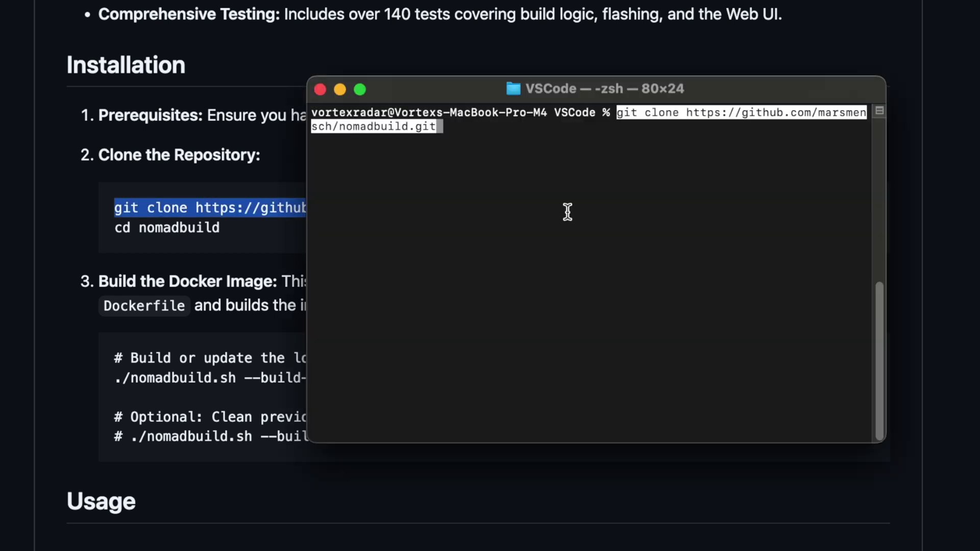
key(Return)
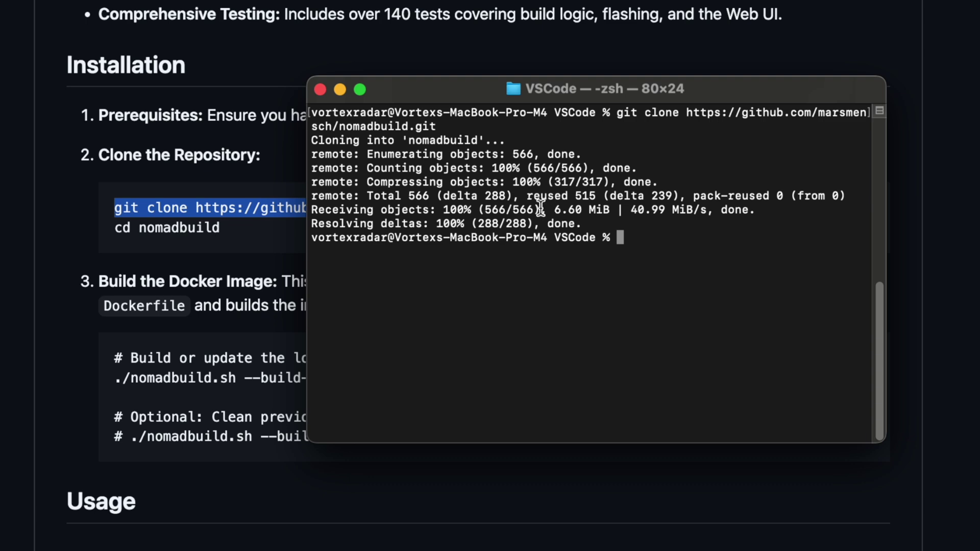
Step: Move into the nomadbuild folder with cd nomadbuild
key(super+Tab)
drag(113, 228, 228, 232)
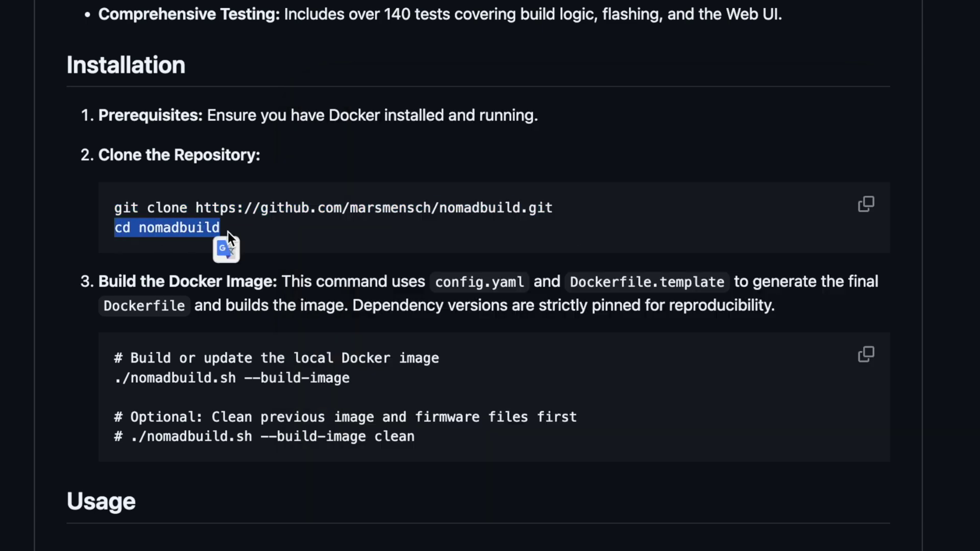
key(super+Tab)
text(cd no)
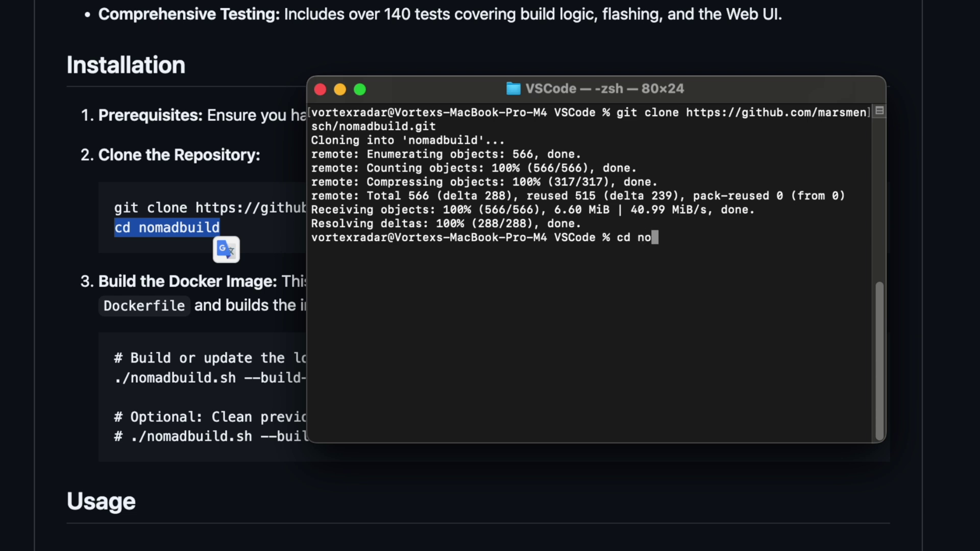
key(Tab)
key(Return)
Step: Run ./nomadbuild.sh --build-image, allowing Terminal access, until the Docker image build completes
key(super+Tab)
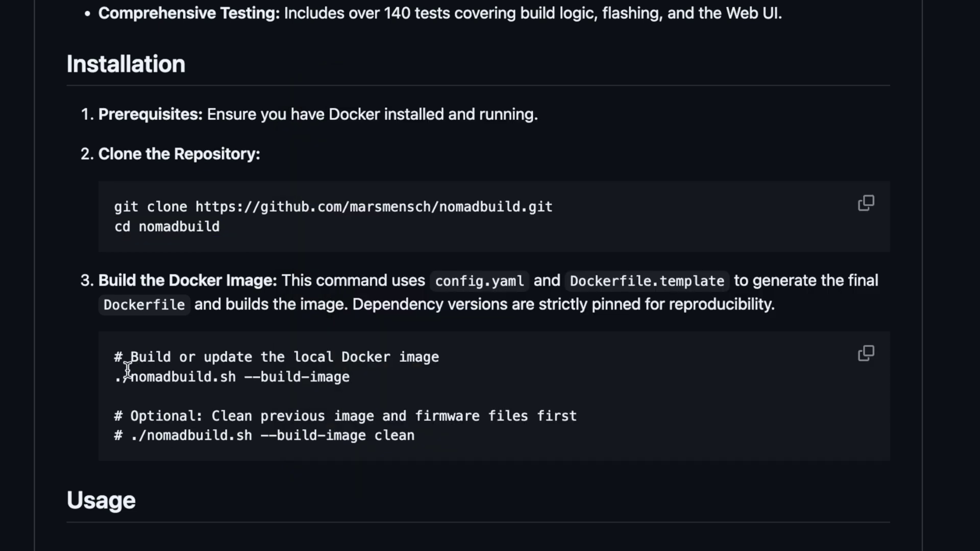
drag(115, 377, 352, 385)
key(super+c)
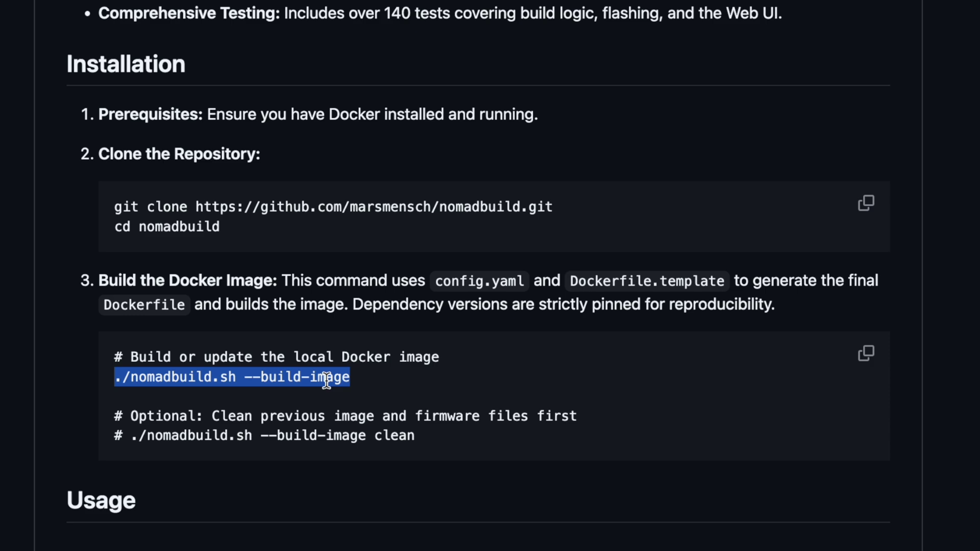
key(super+Tab)
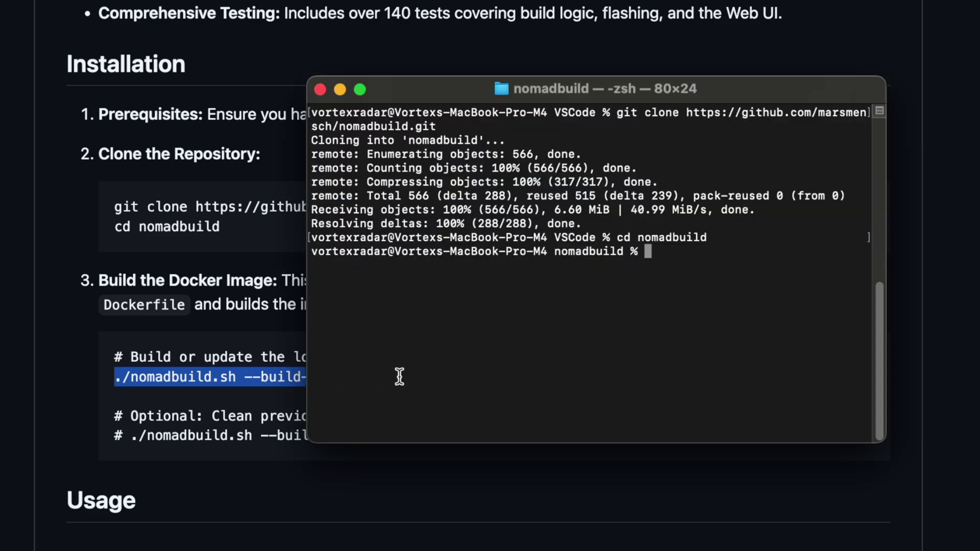
key(super+v)
key(Return)
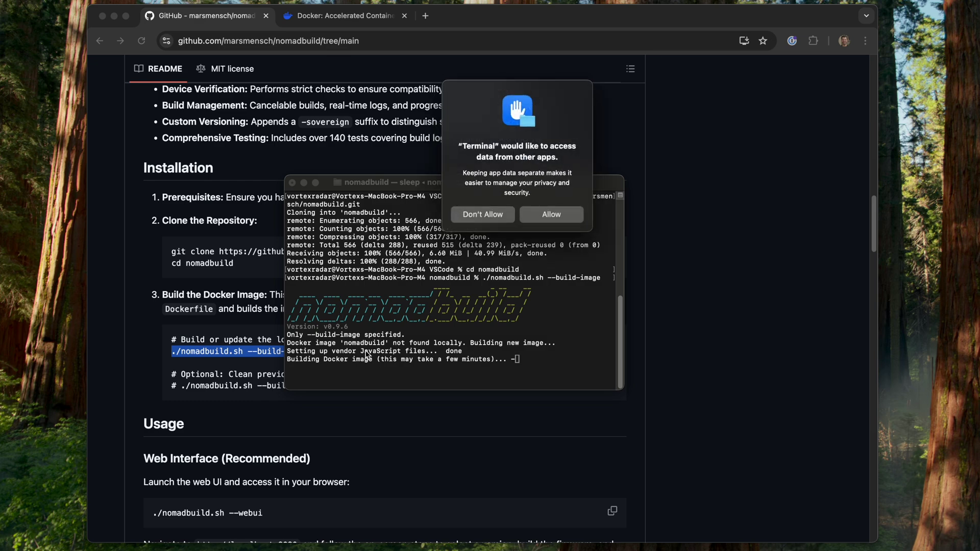
click(546, 216)
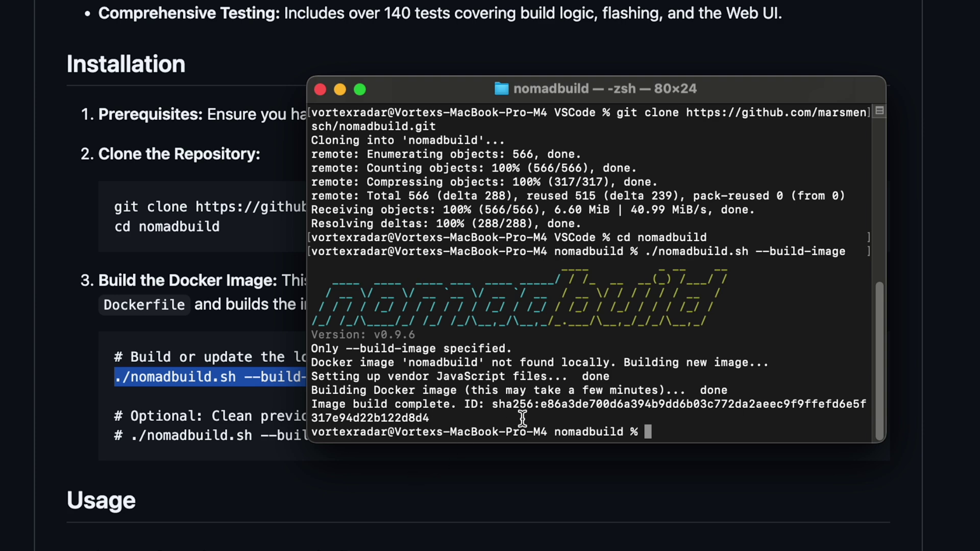
click(443, 449)
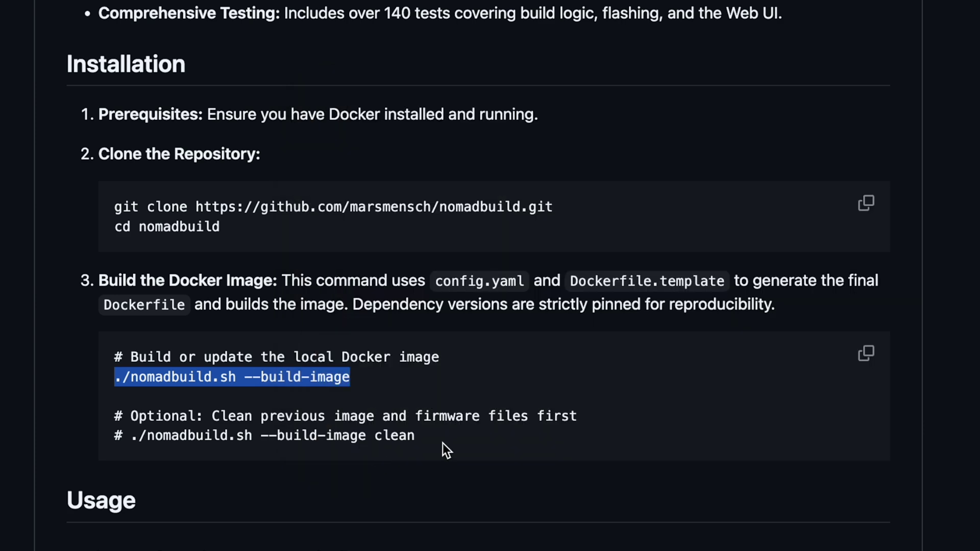
scroll(446, 440, down, 3)
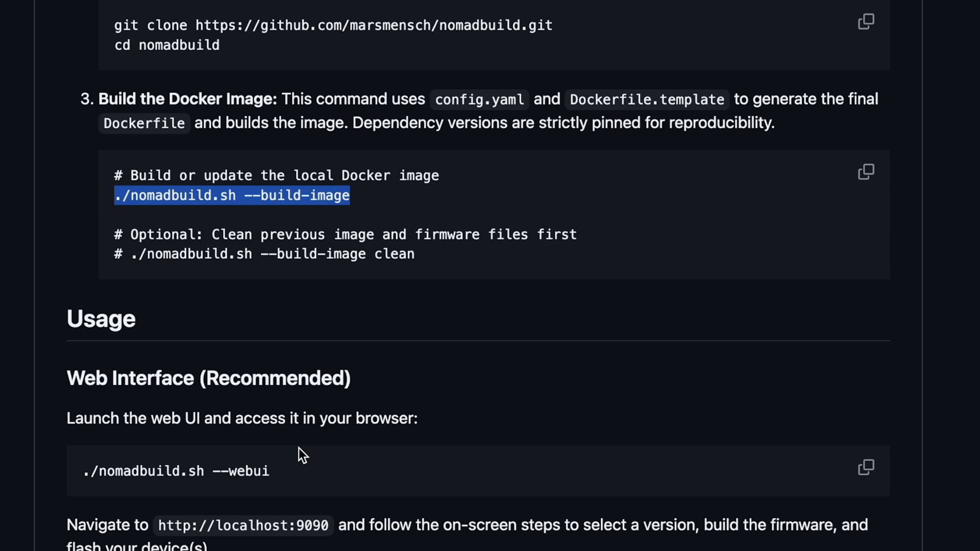
drag(283, 470, 82, 471)
key(super+c)
key(super+Tab)
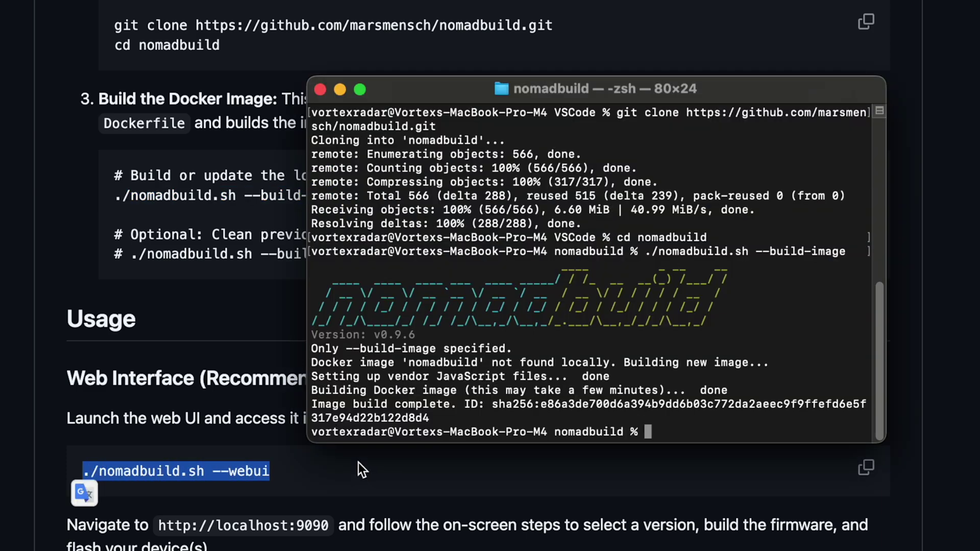
key(super+v)
key(Return)
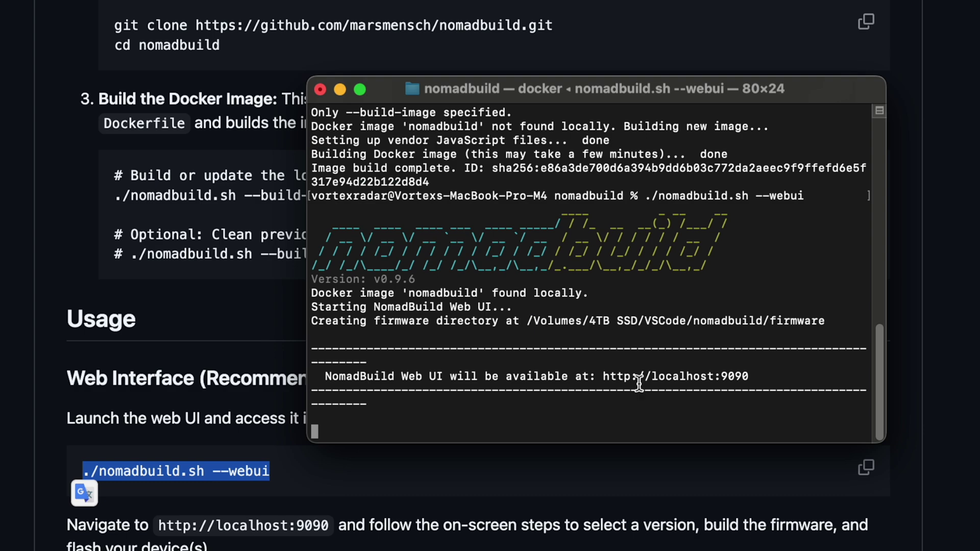
drag(602, 376, 752, 376)
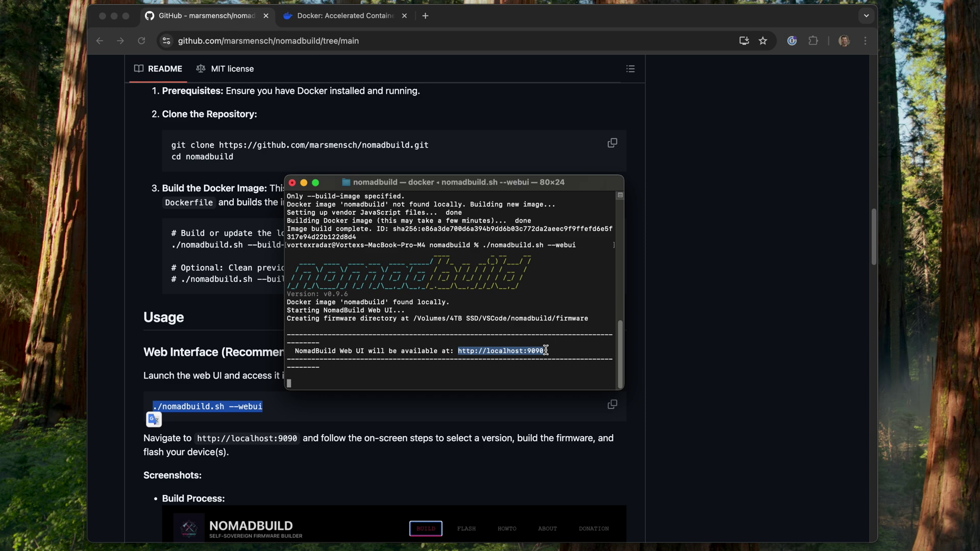
super+click(541, 351)
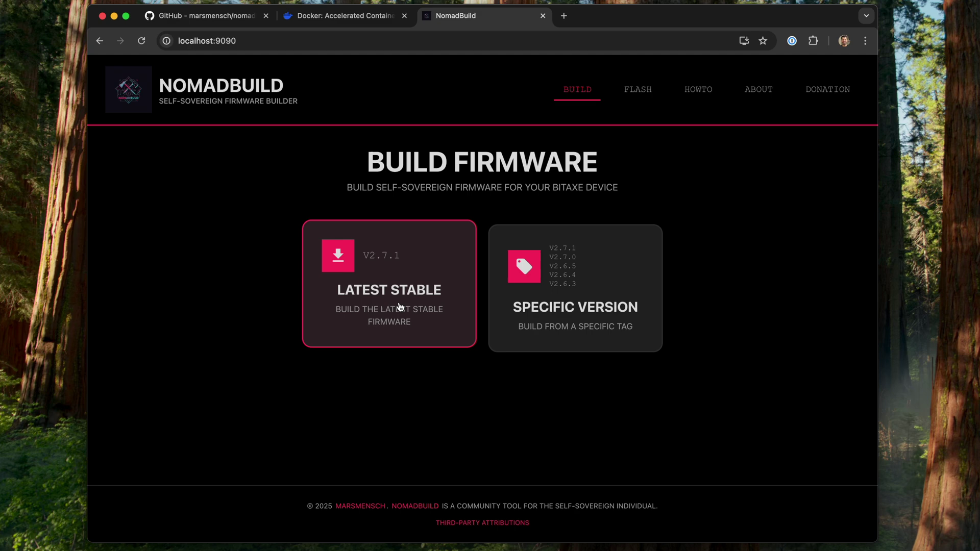
Step: Look over the Specific Version tags, then pick the Latest Stable V2.7.1 build
click(543, 297)
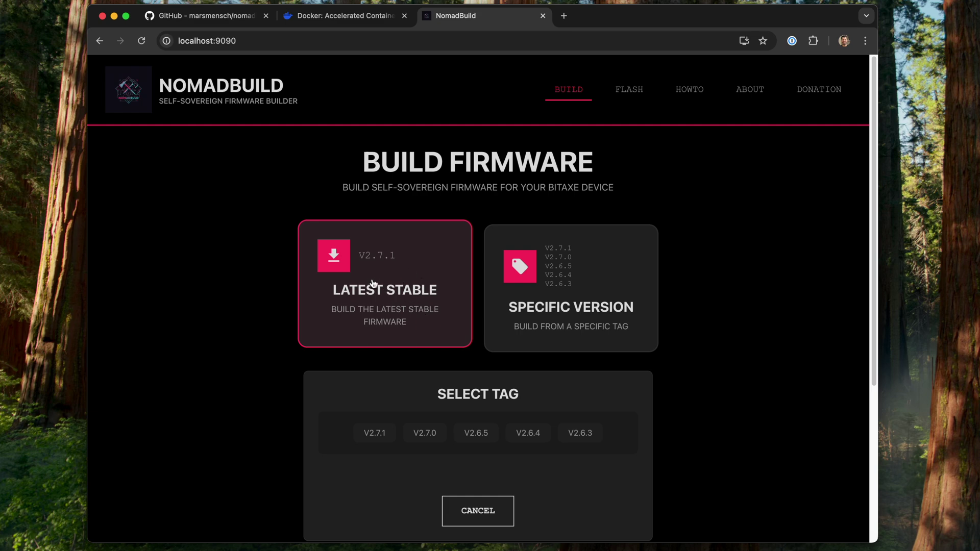
click(472, 500)
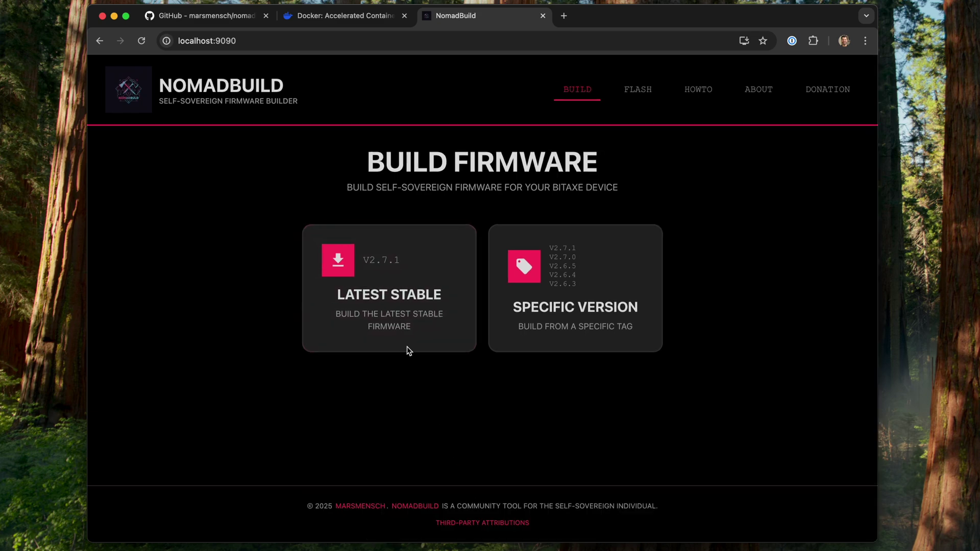
click(390, 312)
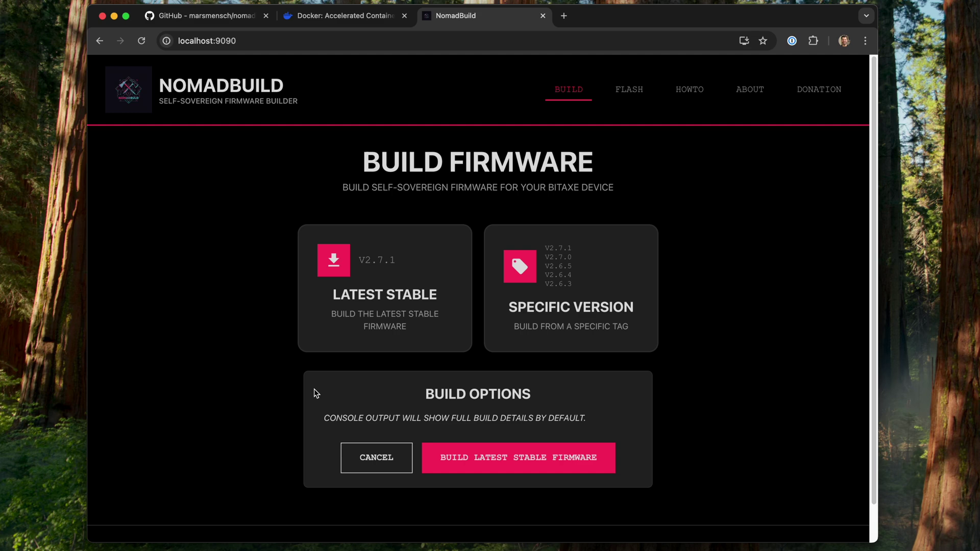
Step: Build the latest stable firmware and scroll down to the V2.7.1-SOVEREIGN Build Successful box
click(517, 458)
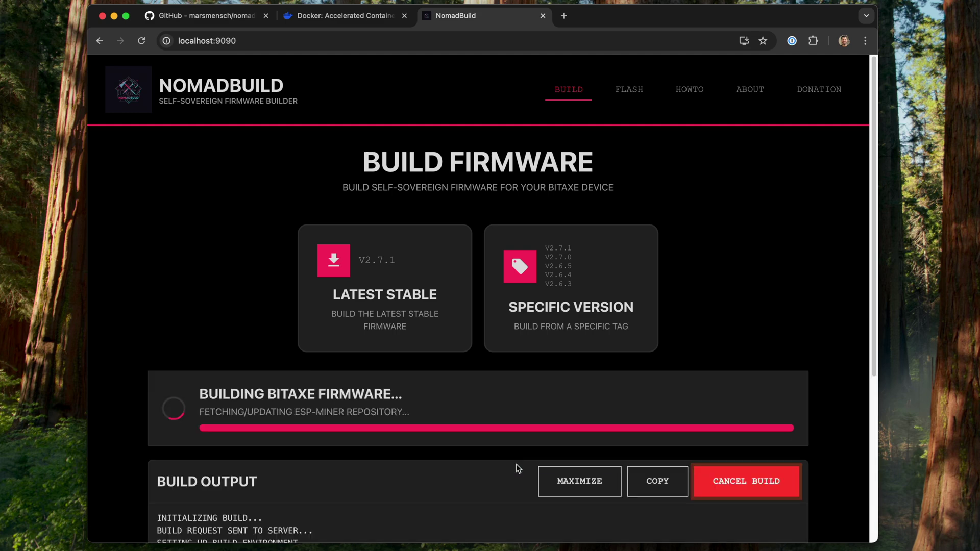
scroll(817, 332, down, 4)
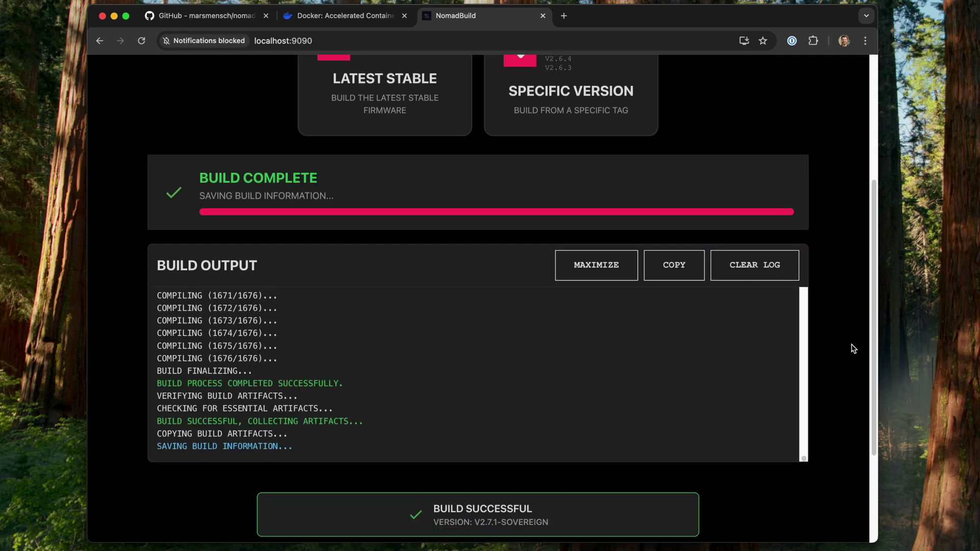
scroll(853, 349, down, 5)
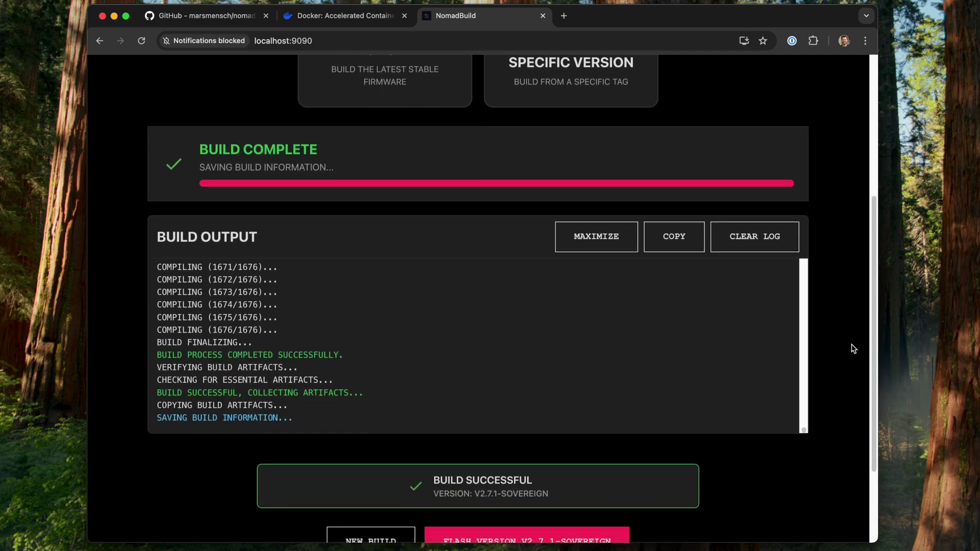
scroll(853, 348, down, 1)
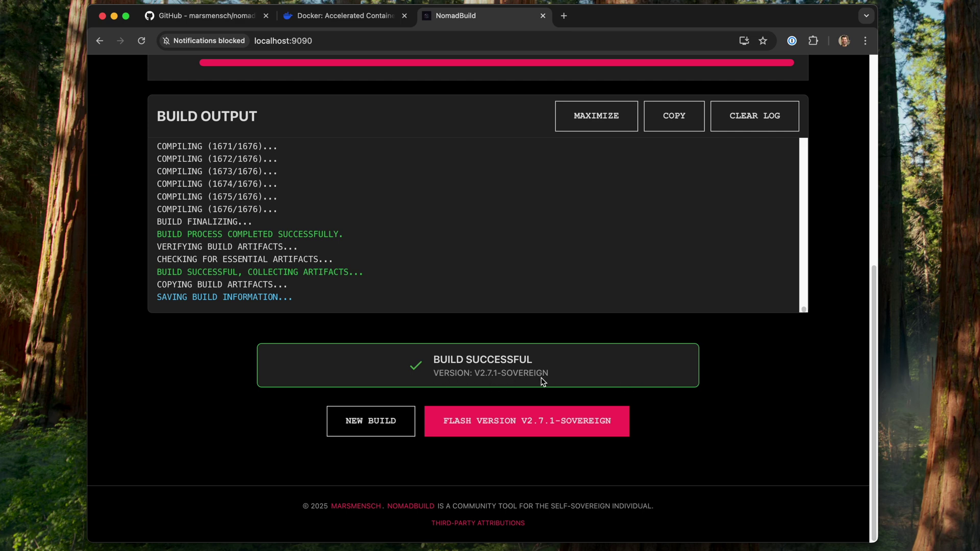
Step: Enter device IP 192.168.1.60 for flashing and review the version and firmware file names
click(518, 421)
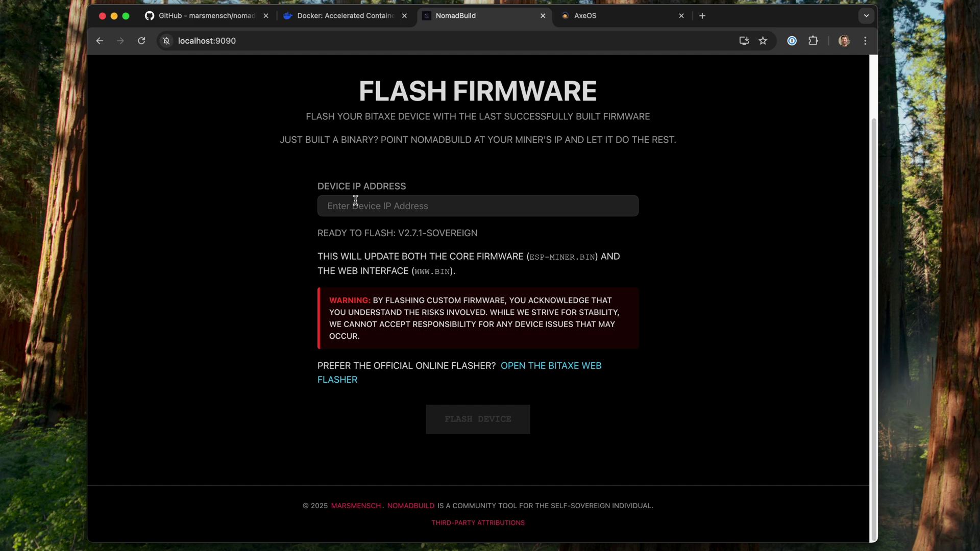
click(433, 207)
text(192.168.1.60)
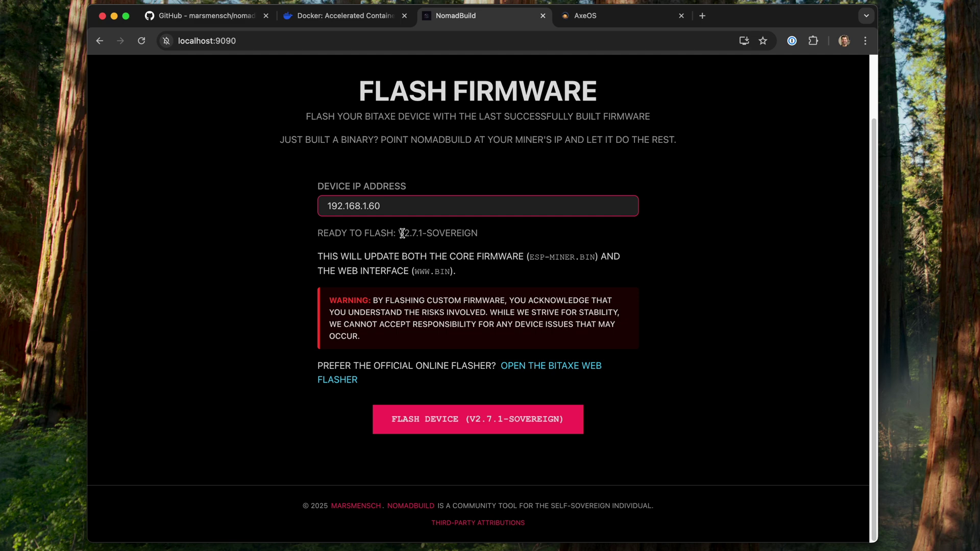
drag(398, 233, 484, 235)
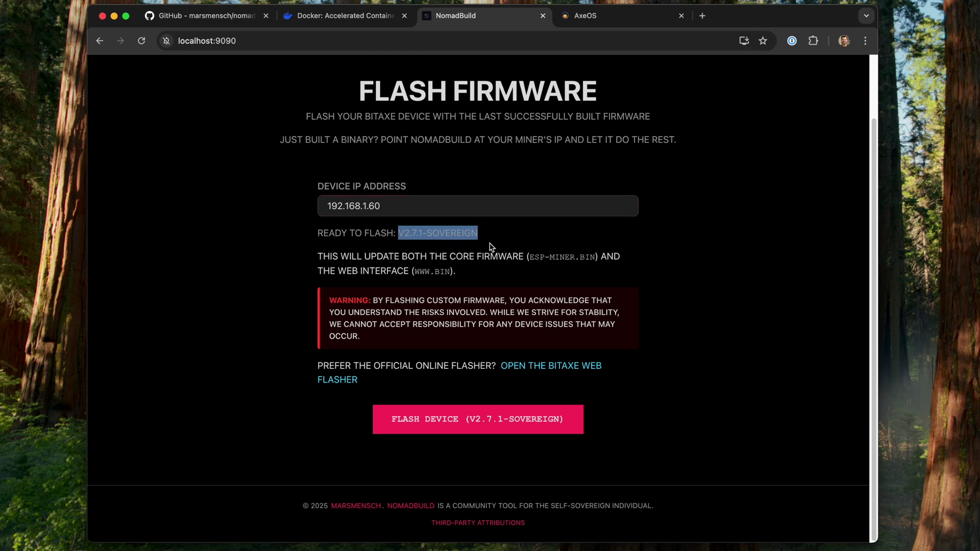
drag(529, 257, 593, 257)
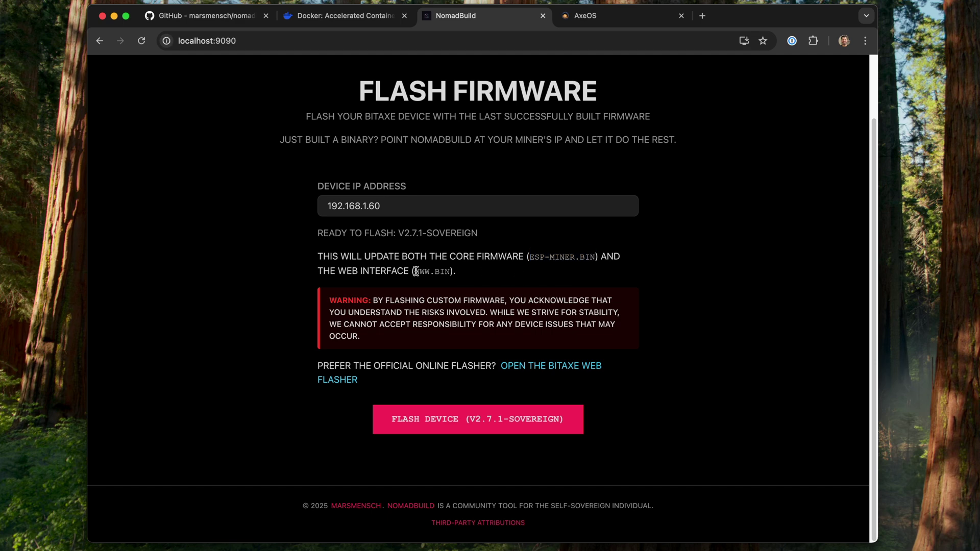
drag(415, 271, 452, 272)
Step: Flash v2.7.1-sovereign to 192.168.1.60, confirm, and dismiss the success message
click(464, 426)
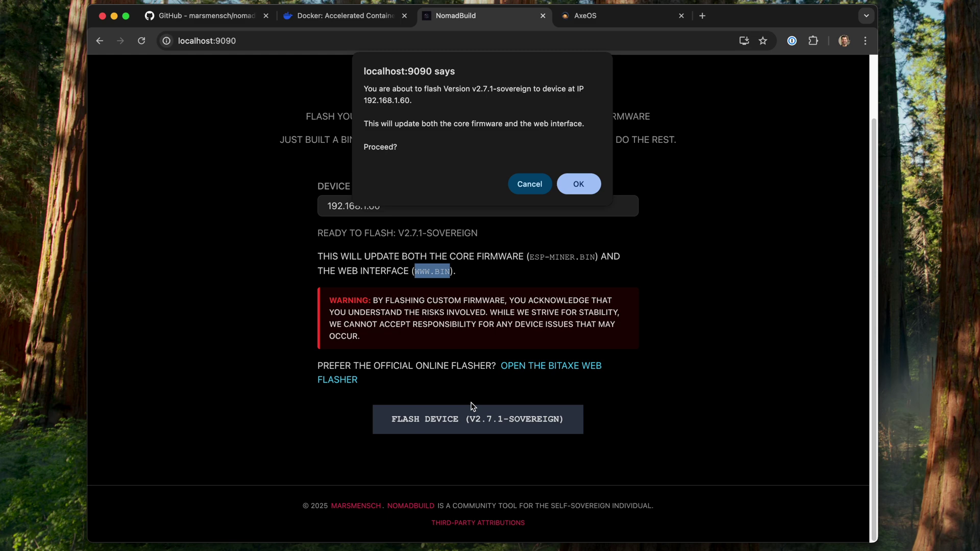
click(578, 184)
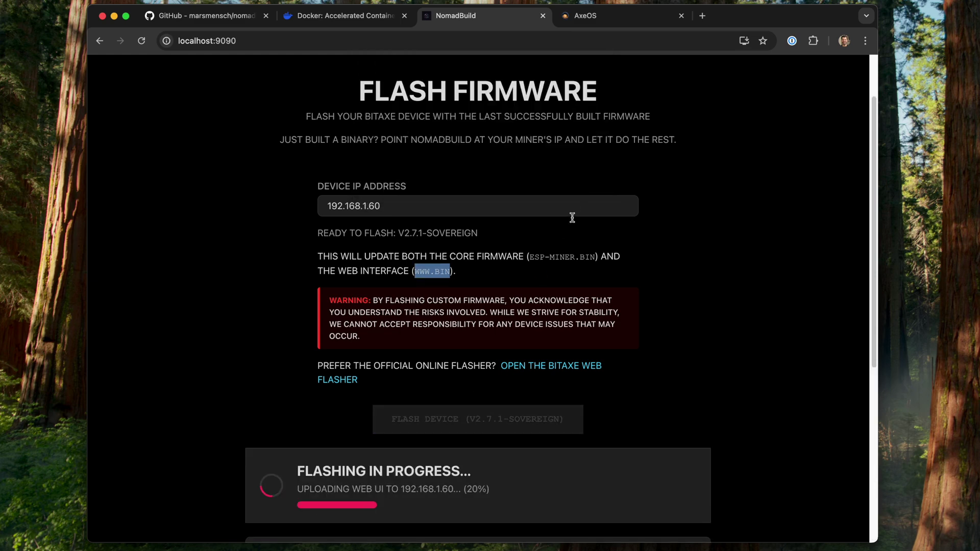
scroll(875, 213, down, 1)
drag(875, 213, 871, 351)
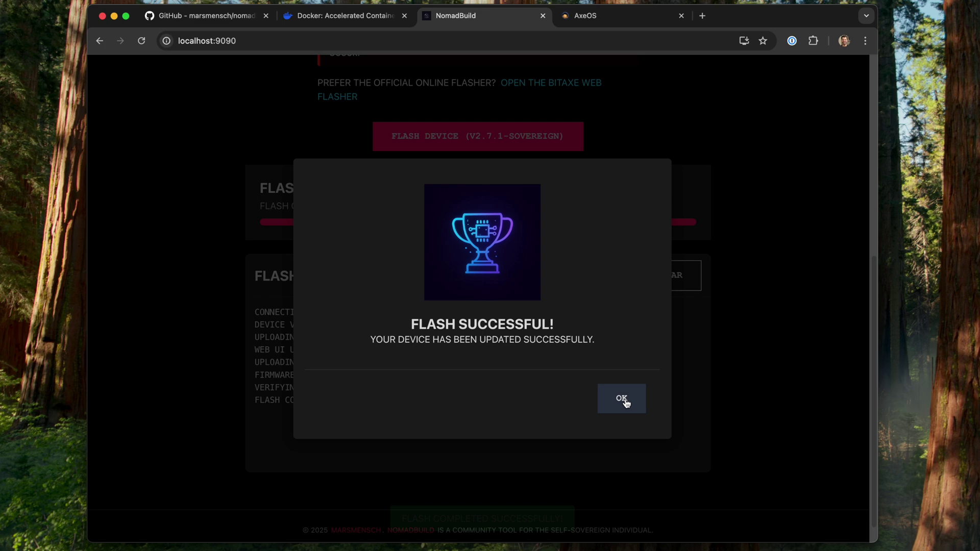
click(623, 399)
key(ctrl+Tab)
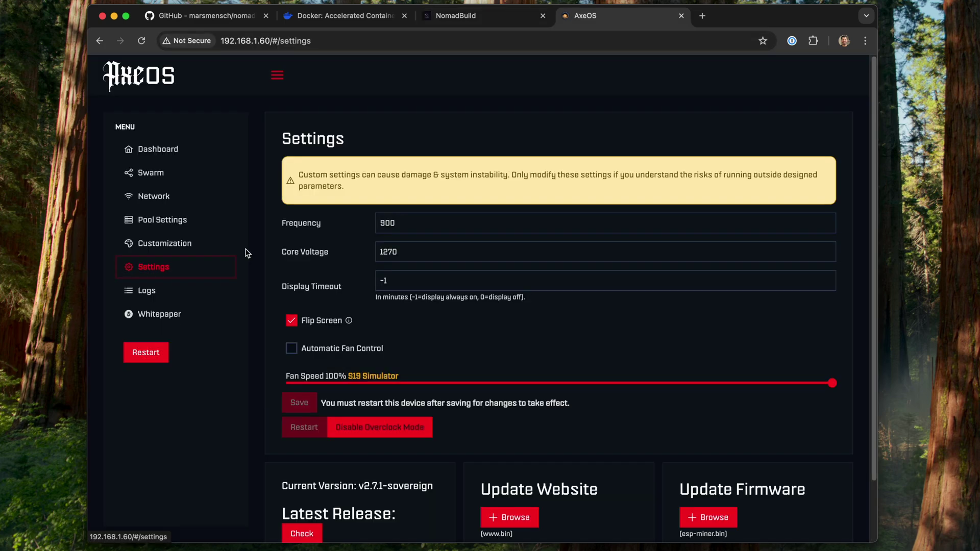
scroll(250, 253, down, 3)
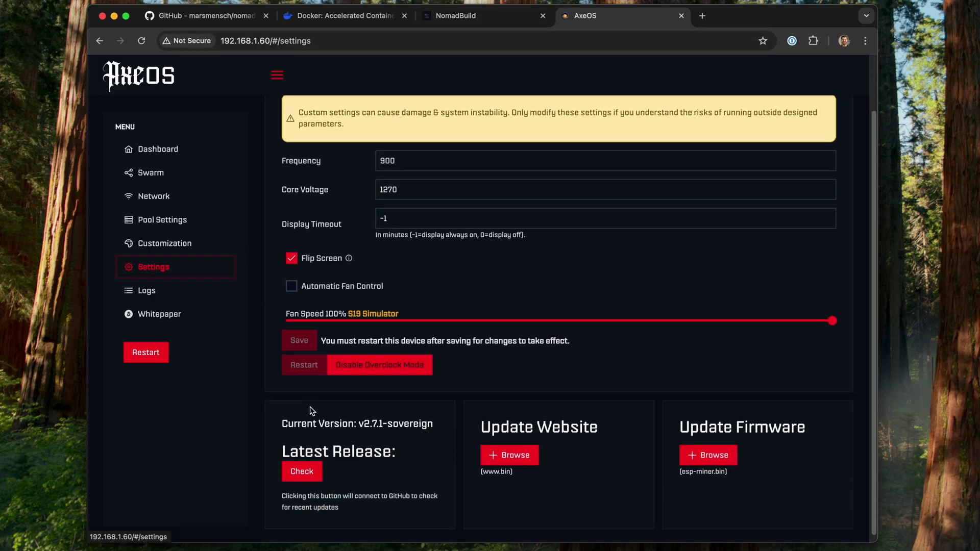
drag(359, 425, 438, 428)
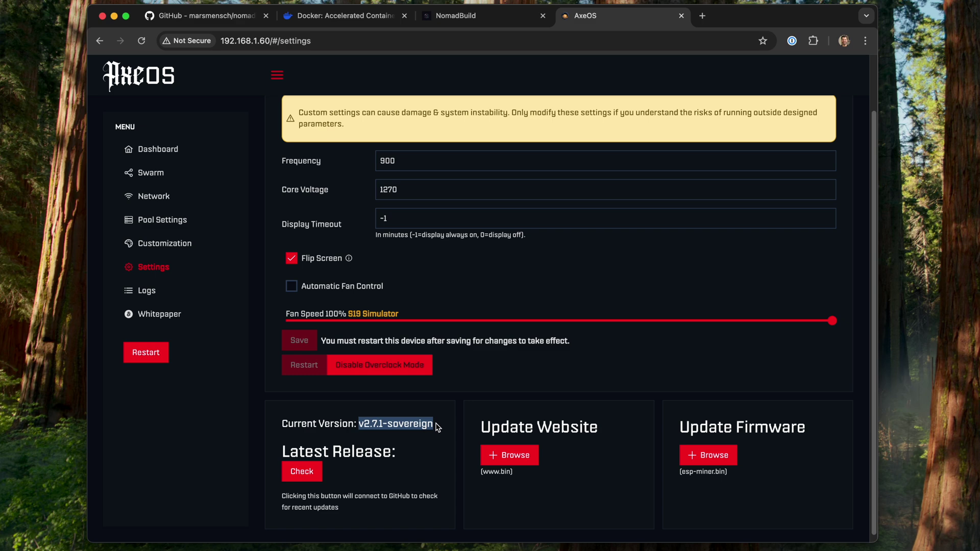
click(437, 427)
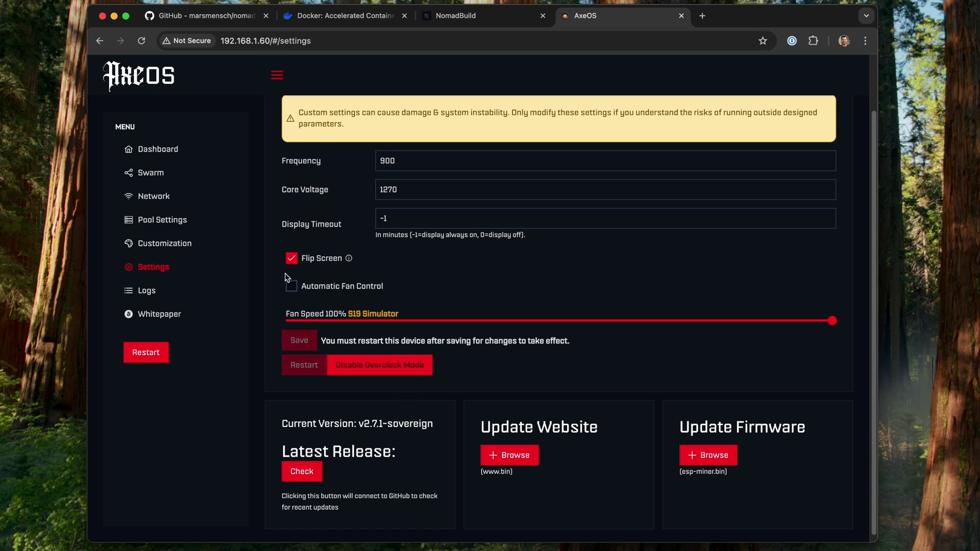
click(159, 176)
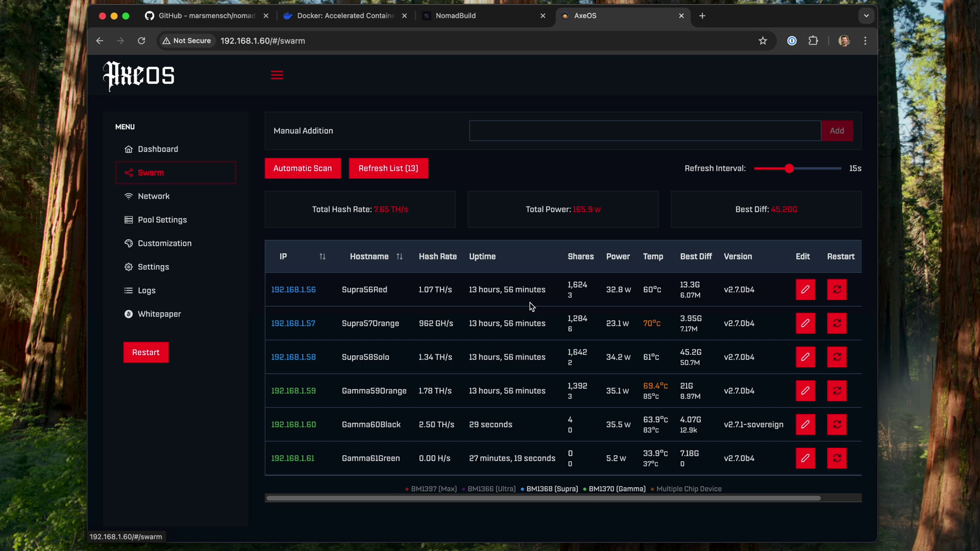
drag(727, 425, 785, 438)
click(759, 416)
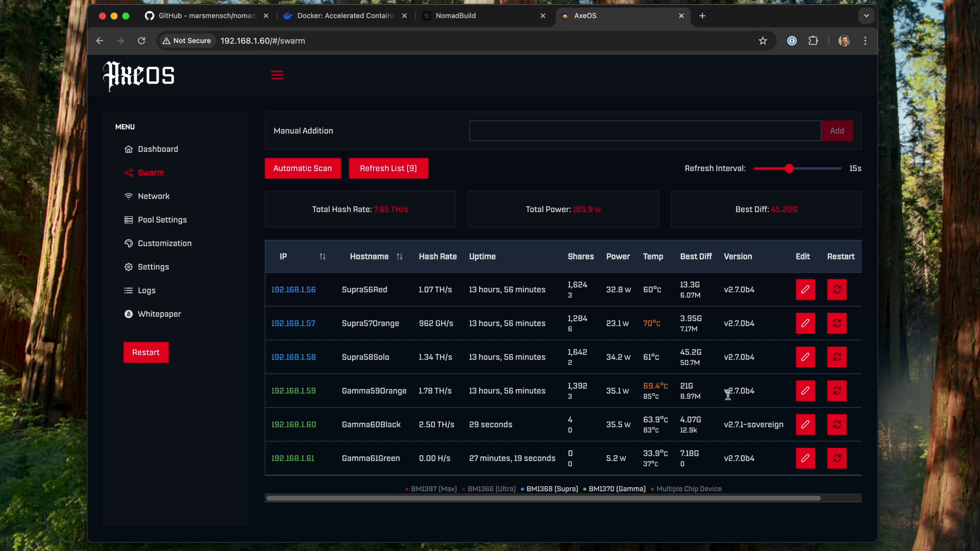
drag(725, 392, 765, 396)
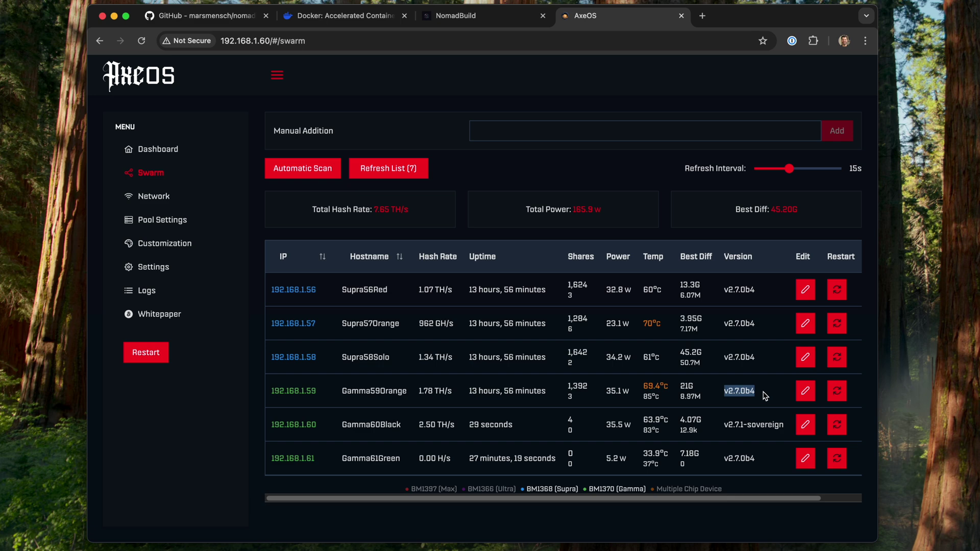
click(764, 395)
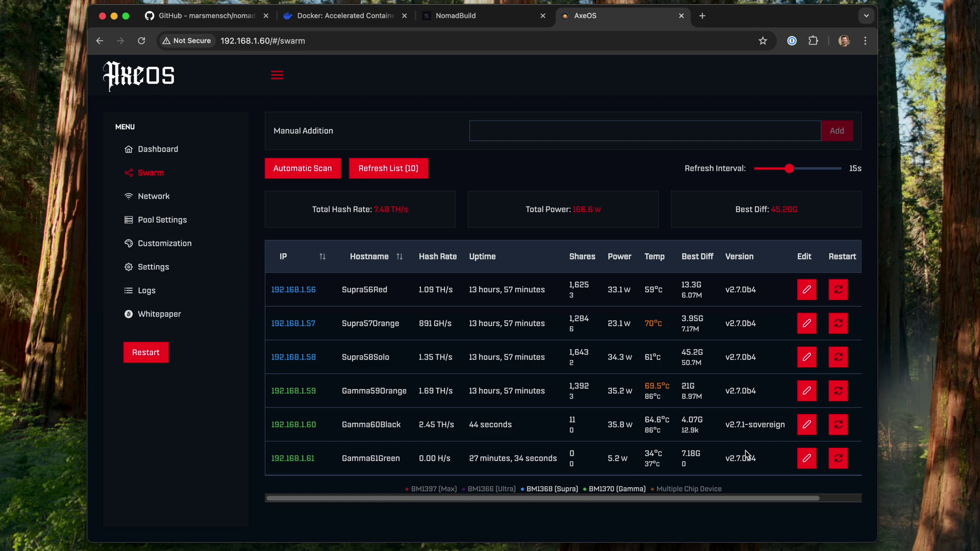
Step: Scroll the README to the CLI section, highlighting the example tag, device IP and CSV flashing comment
key(super+1)
drag(875, 258, 866, 410)
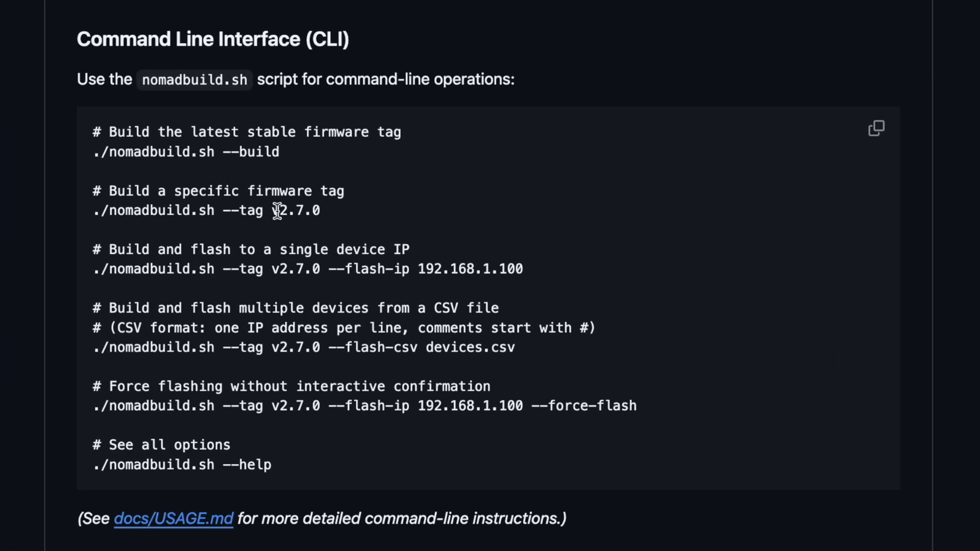
drag(274, 213, 321, 213)
click(322, 213)
drag(417, 269, 508, 272)
click(532, 274)
drag(108, 306, 502, 311)
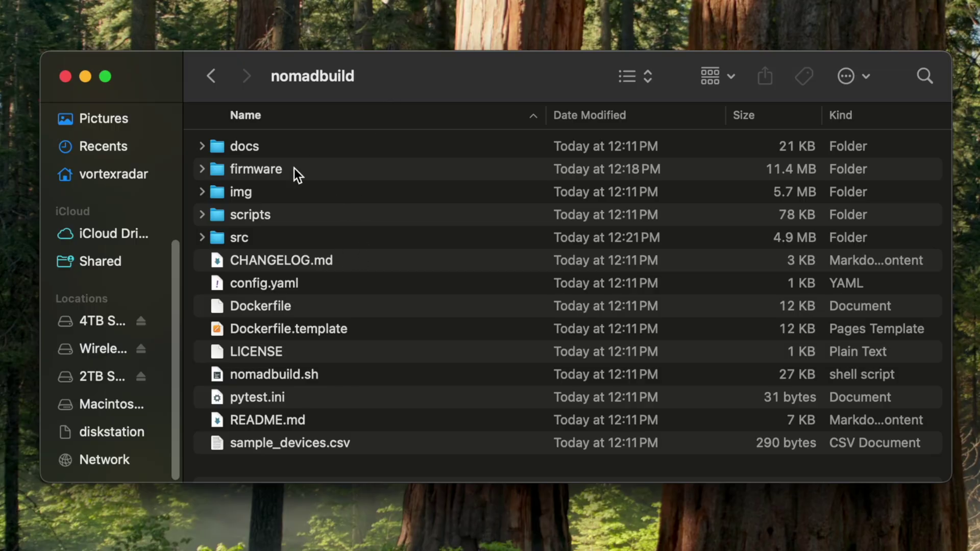
Step: Open sample_devices.csv from the nomadbuild folder in Numbers
double_click(298, 445)
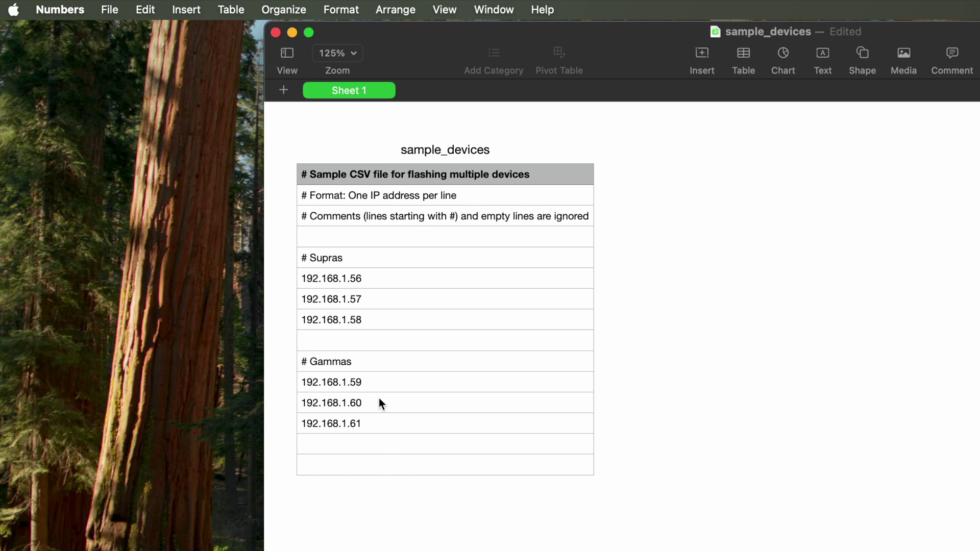
Step: Export the device sheet from Numbers as CSV named bitaxes.csv
click(109, 10)
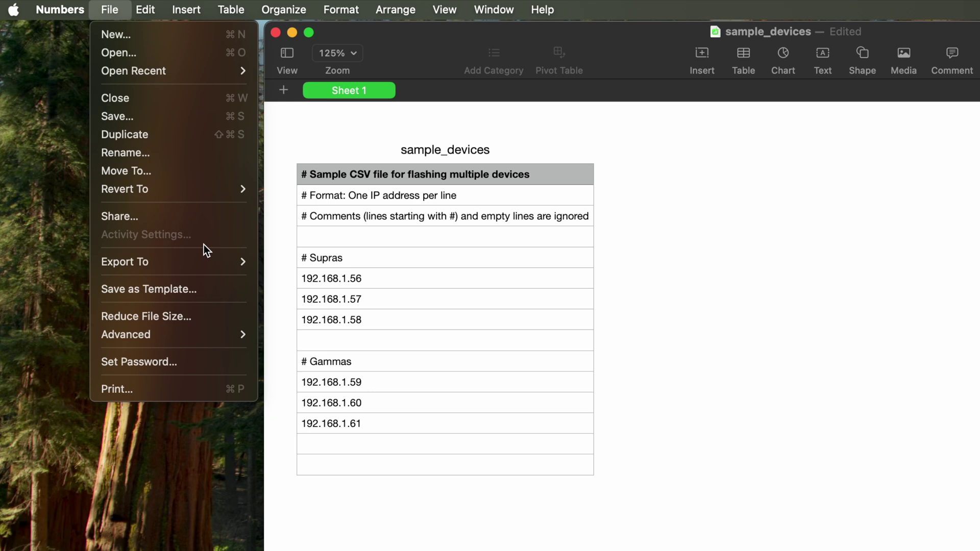
mouse_move(234, 262)
click(307, 298)
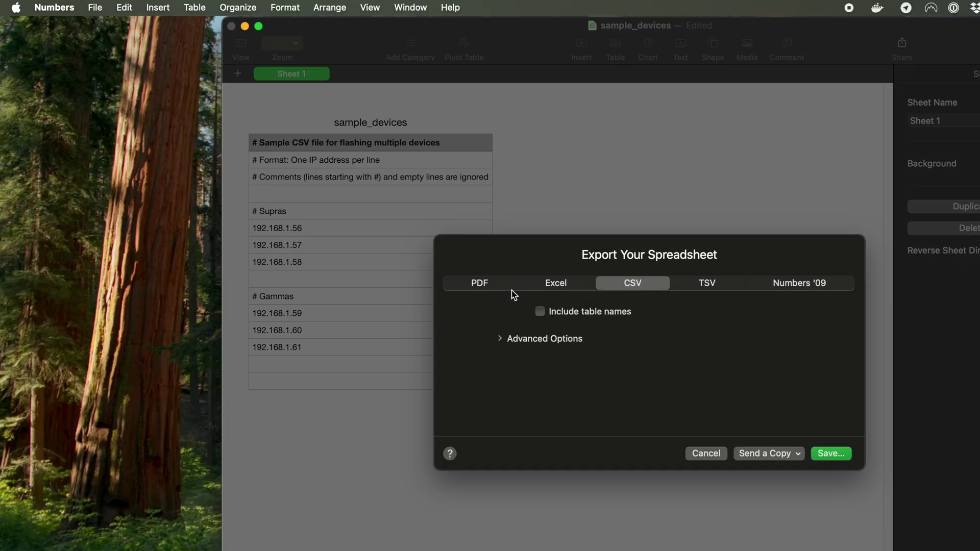
click(831, 453)
text(bitaxes.csv)
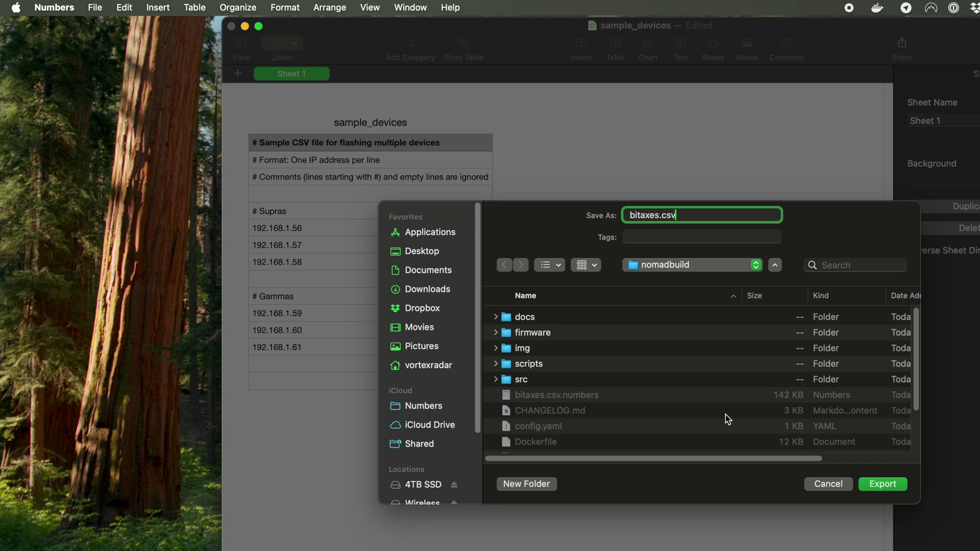
key(Return)
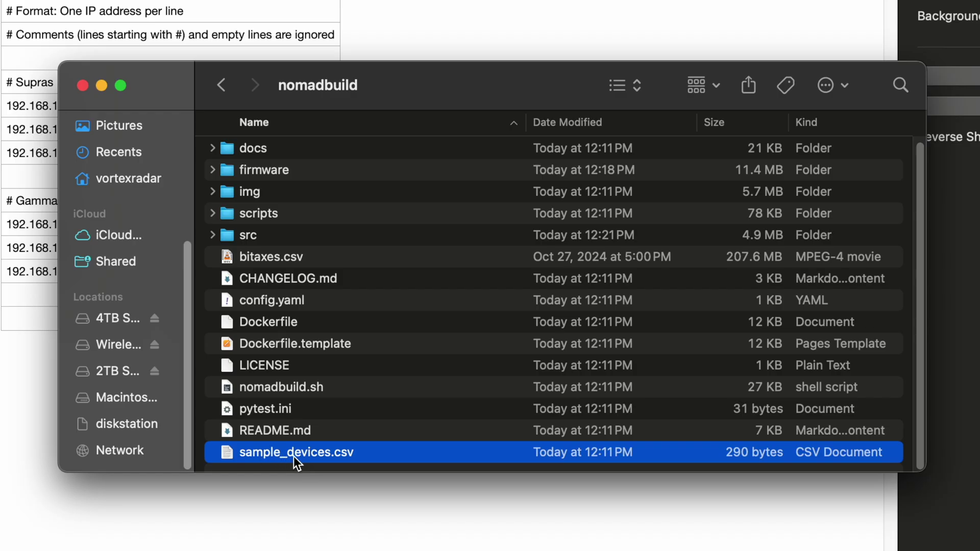
Step: Locate the exported bitaxes.csv in the nomadbuild folder
click(271, 260)
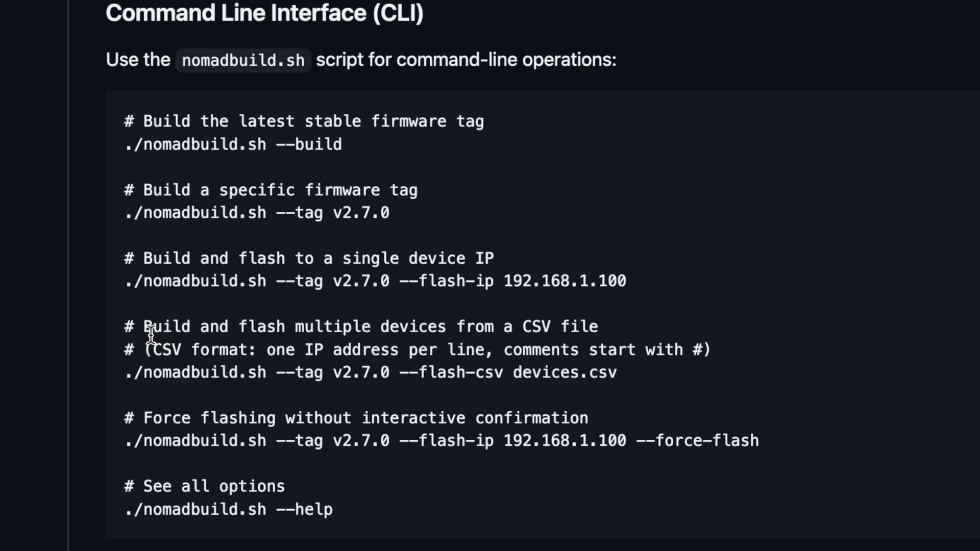
drag(126, 326, 665, 383)
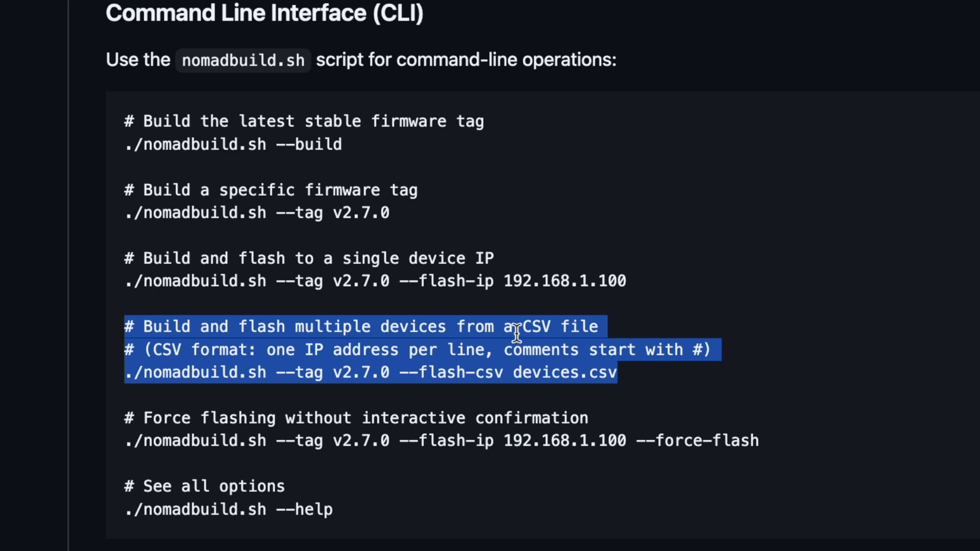
click(436, 380)
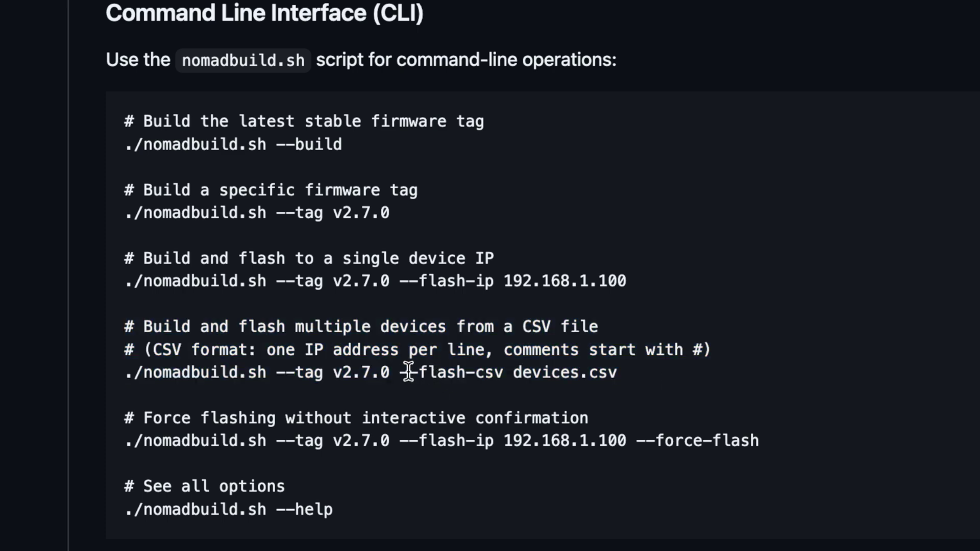
drag(400, 372, 619, 372)
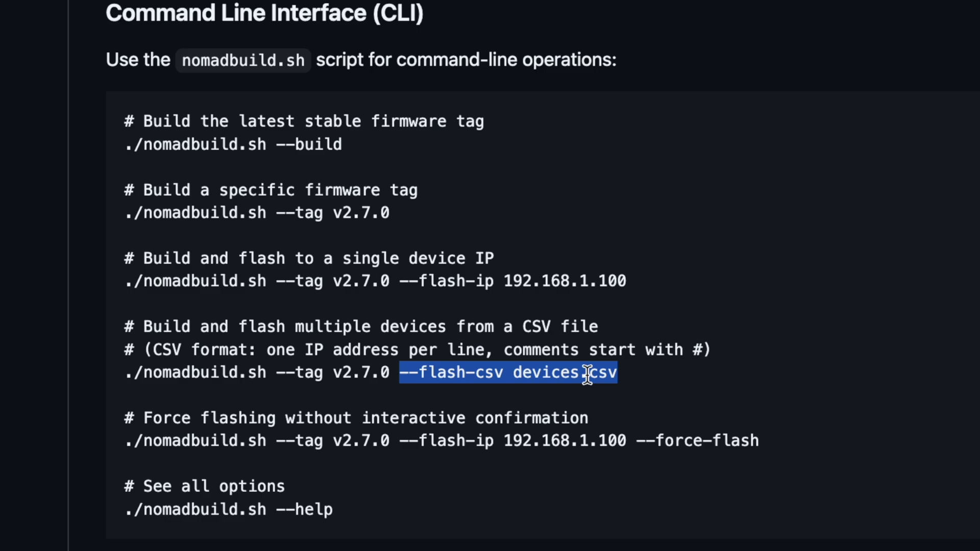
click(642, 376)
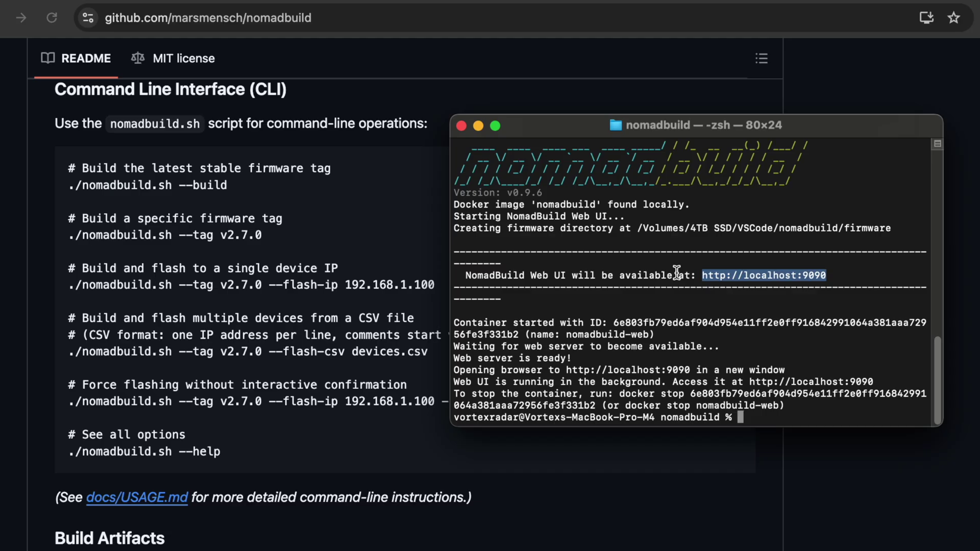
Step: Run ./nomadbuild.sh --tag v2.7.1 --flash-csv bitaxes.csv to build and flash from the list
text(./nomadb)
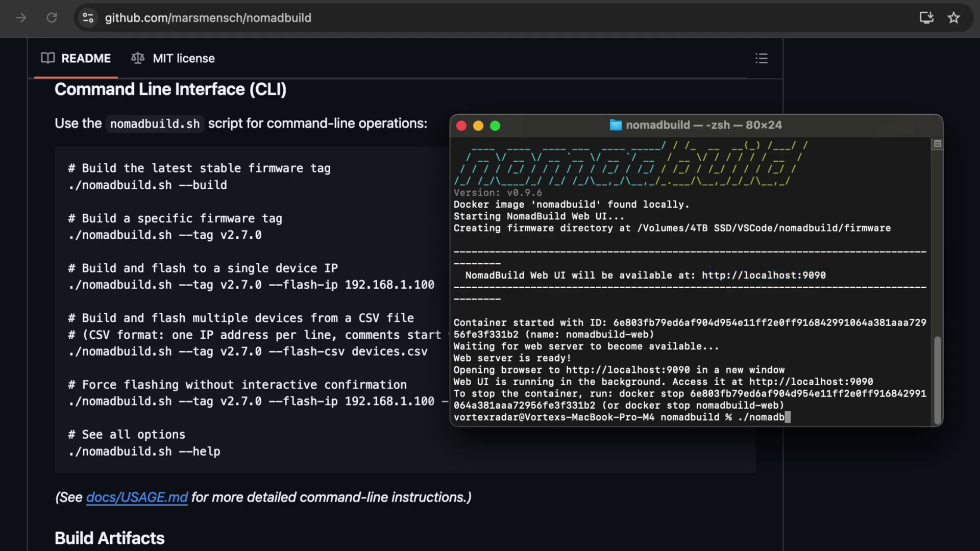
text(uild.sh --tag v2.7.)
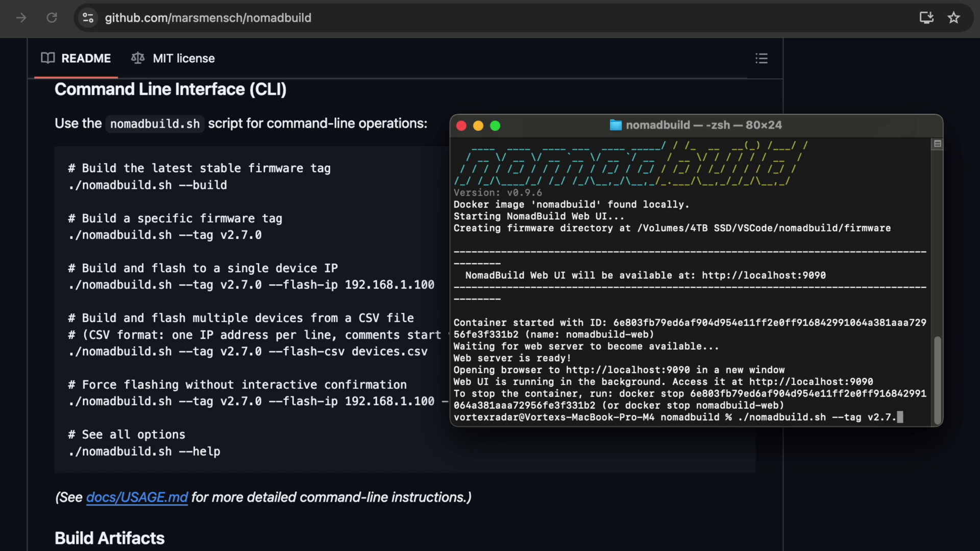
text(1 --f)
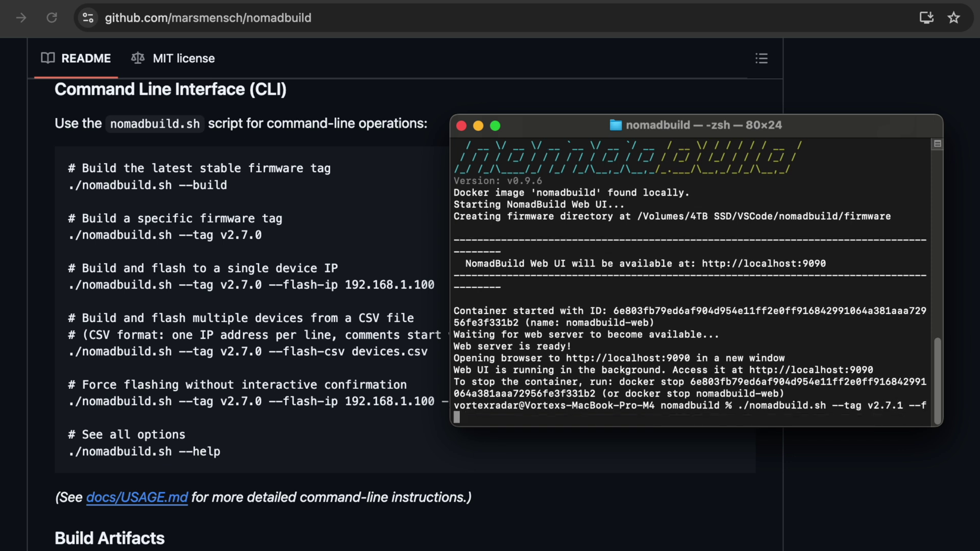
text(lash-csv bitaxes.)
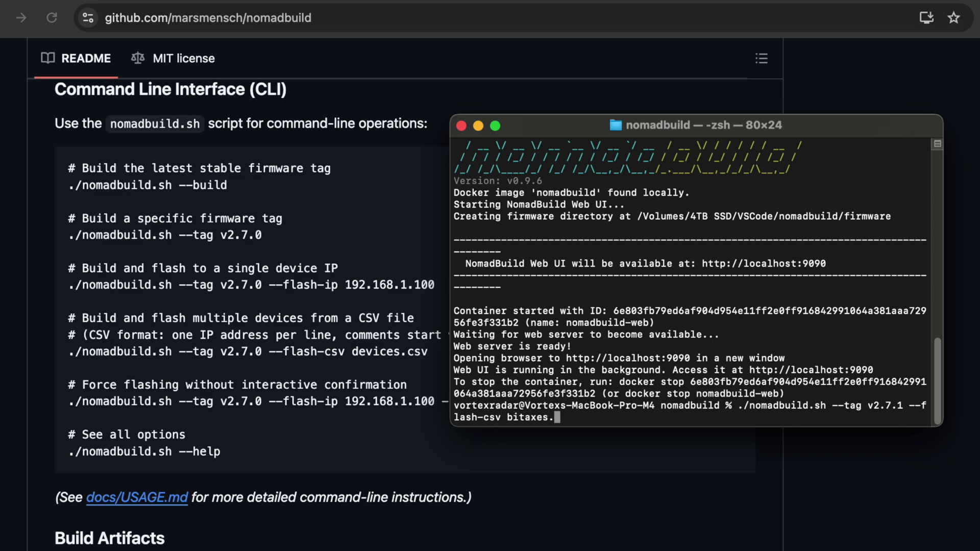
text(csv)
key(Return)
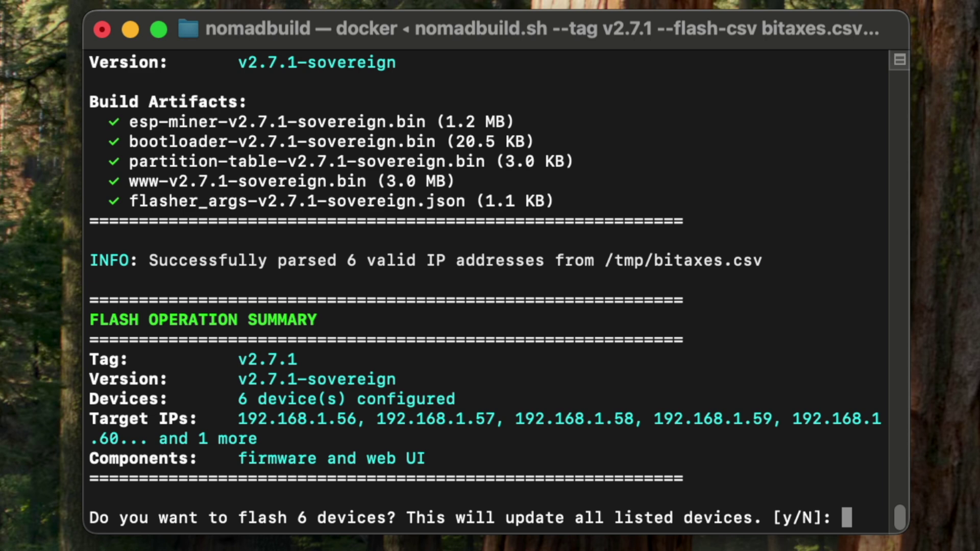
Step: Answer Y to the flash 6 devices prompt and let the flash complete
text(Y)
key(Return)
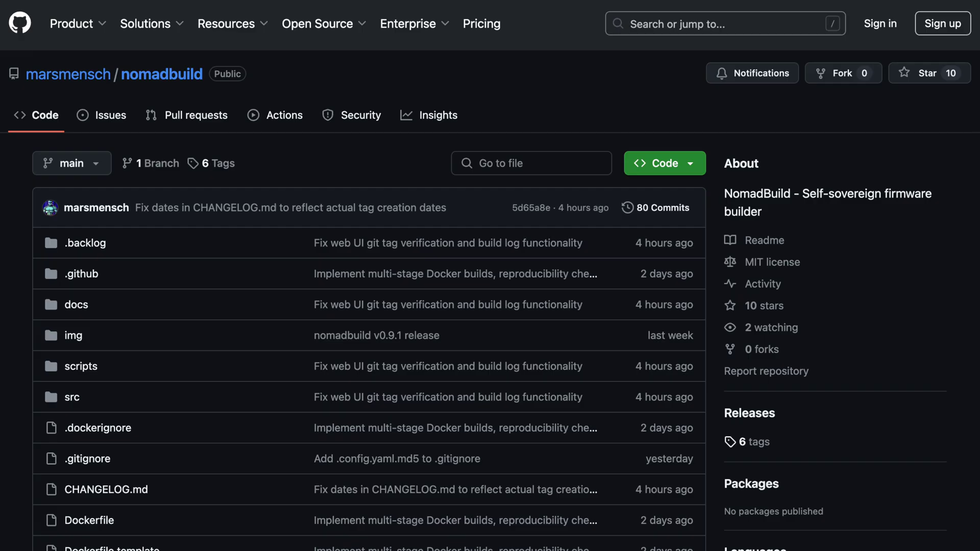
Step: Scroll the nomadbuild repository page down to the README introduction
scroll(368, 306, down, 15)
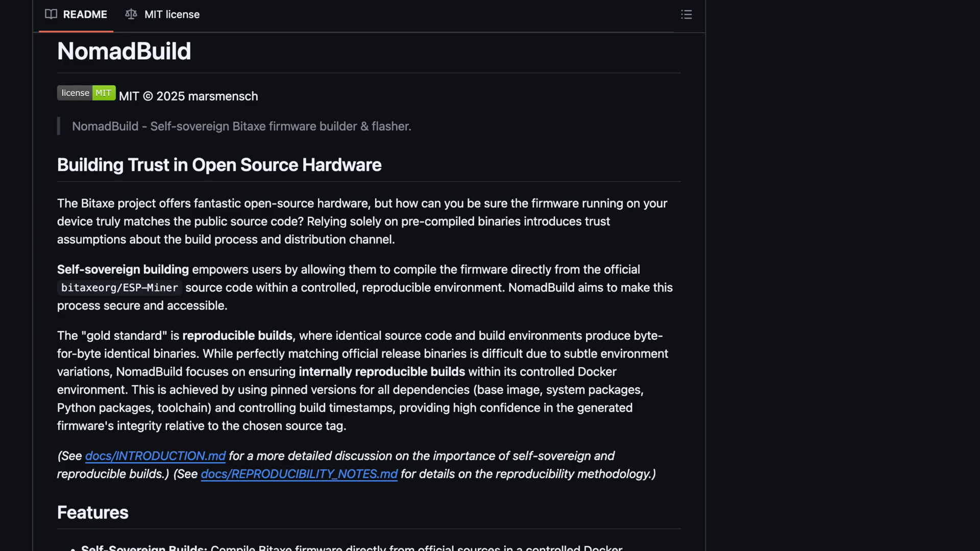